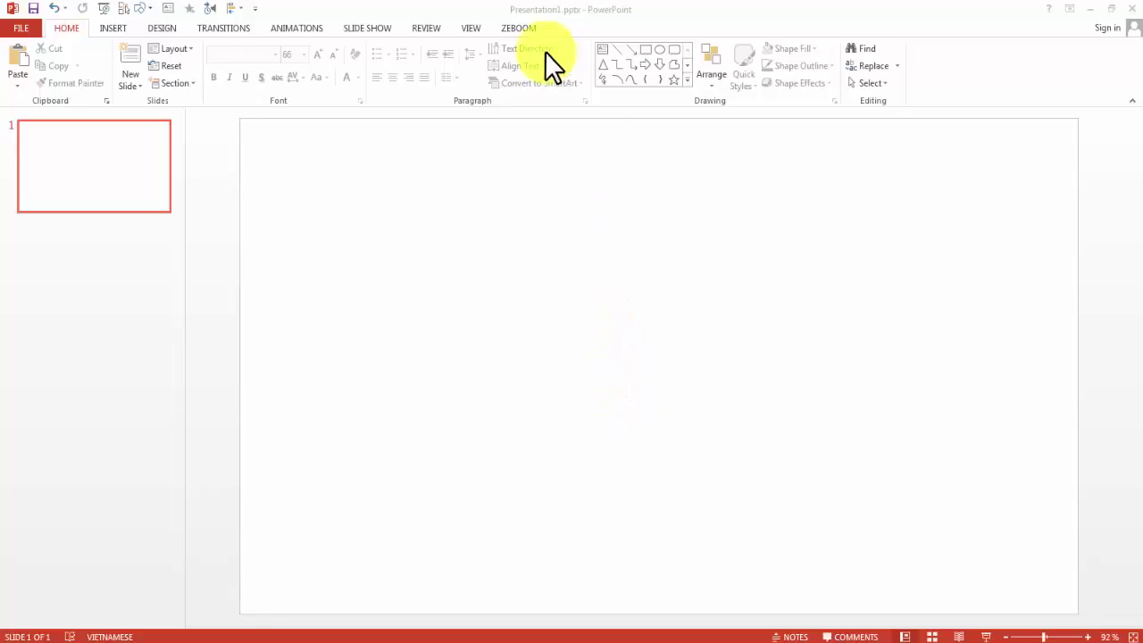
# Step: Open the ZEBOOM Tạo bộ đếm dialog, set 300 to 1, and drag it left of the slide
pyautogui.click(532, 29)
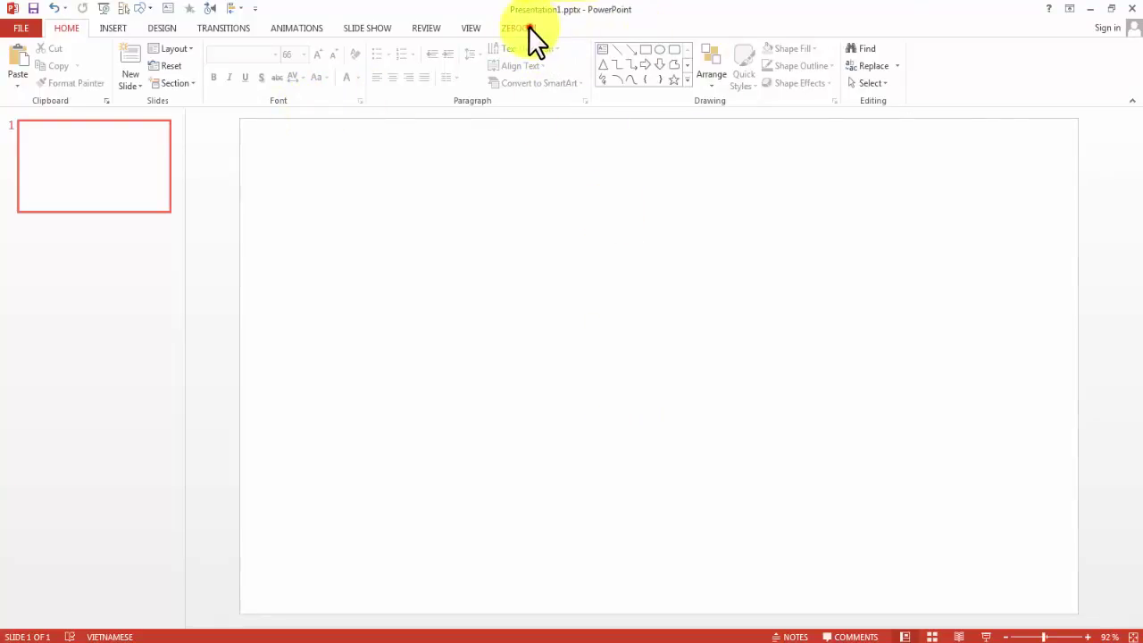
pyautogui.click(529, 27)
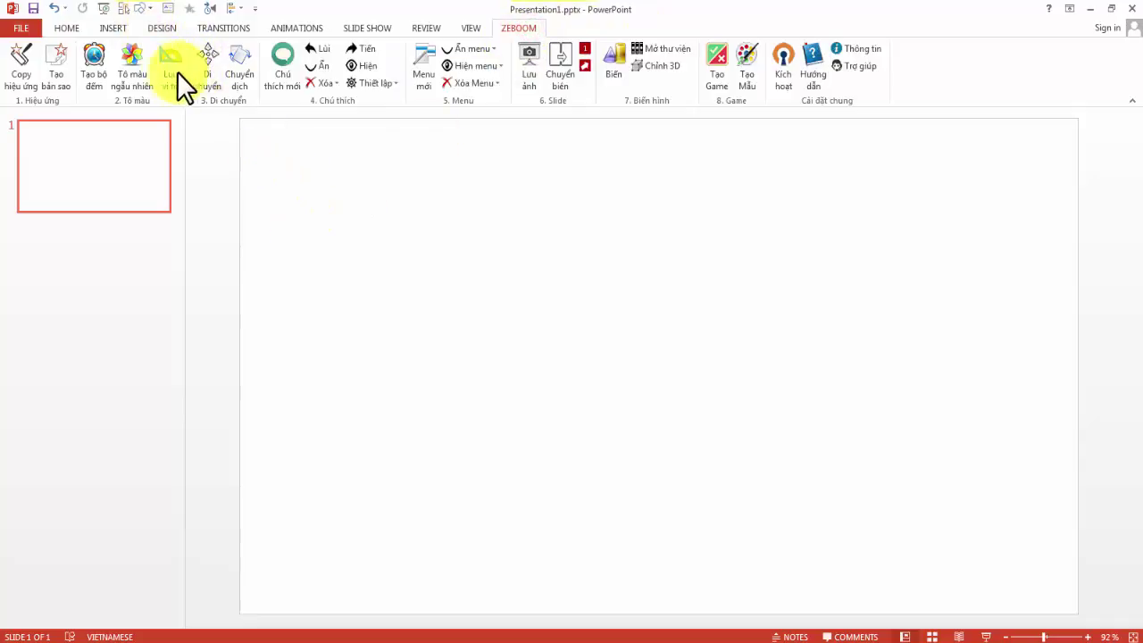
pyautogui.click(99, 69)
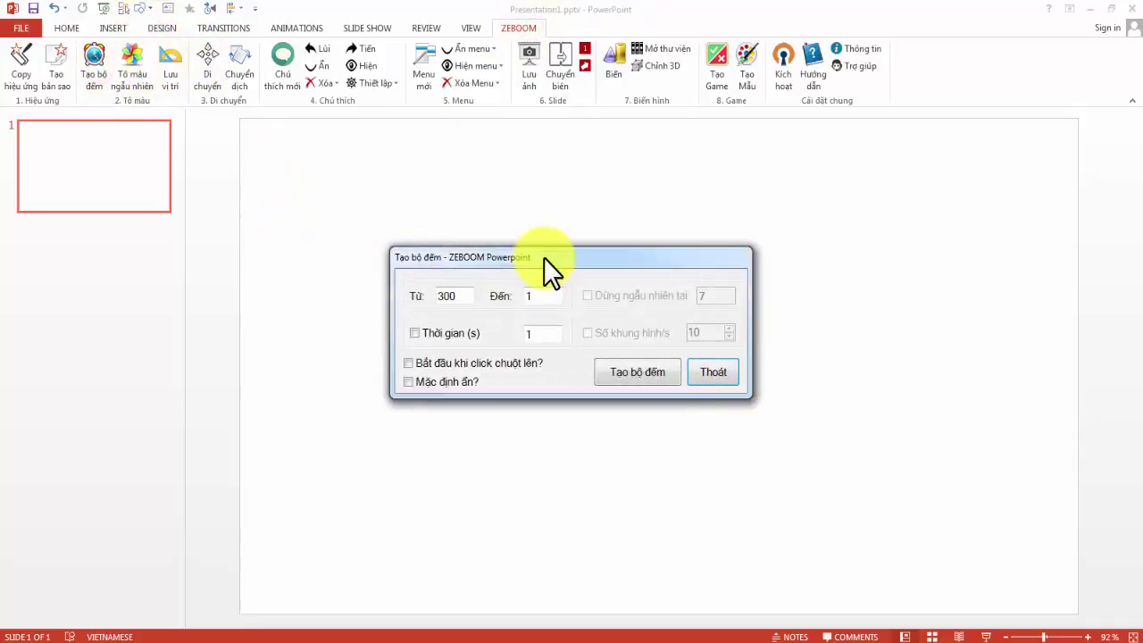
pyautogui.moveTo(544, 259)
pyautogui.mouseDown()
pyautogui.moveTo(302, 253)
pyautogui.moveTo(244, 280)
pyautogui.mouseUp()
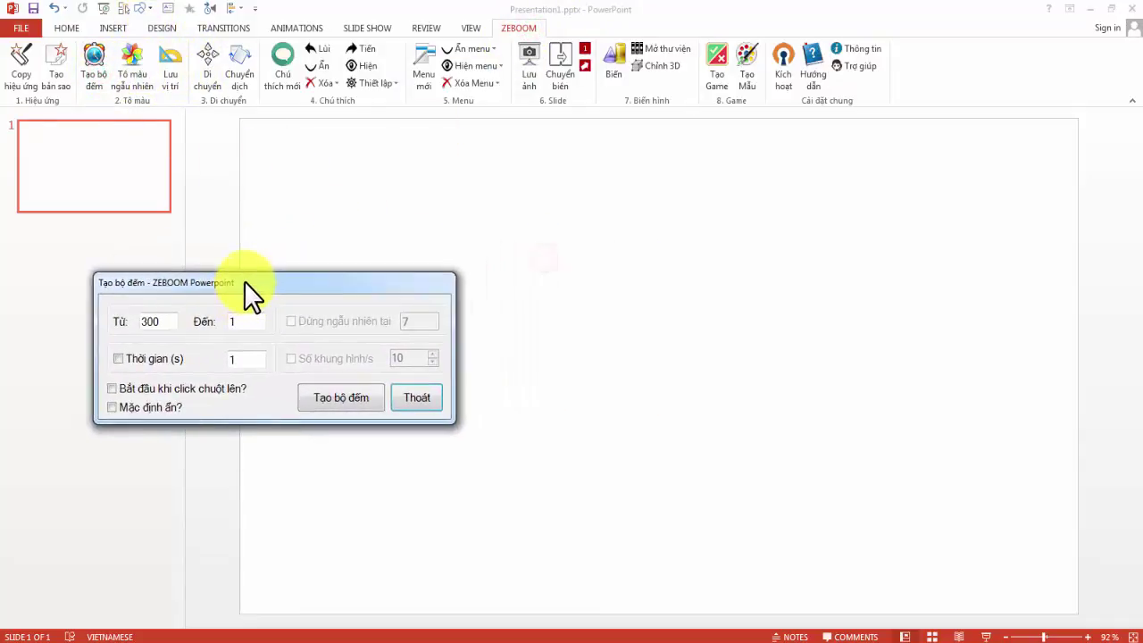
# Step: Draw a rectangle near the slide's top-left, nudge it lower, and type 00 into it
pyautogui.click(140, 9)
pyautogui.click(182, 42)
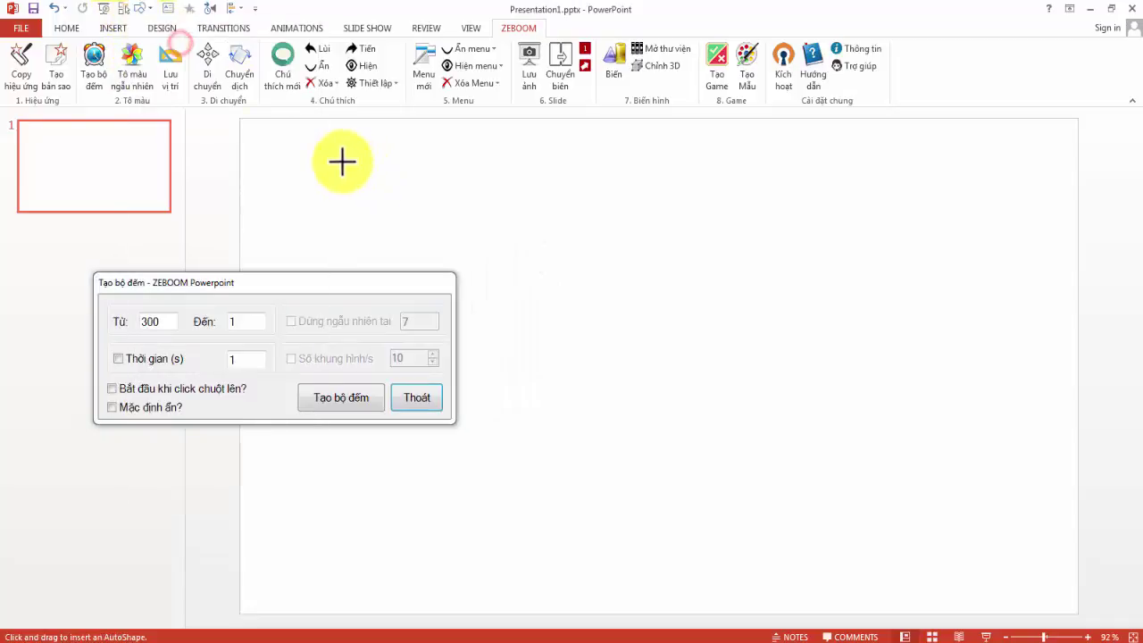
pyautogui.moveTo(342, 161); pyautogui.dragTo(480, 241)
pyautogui.moveTo(401, 282); pyautogui.dragTo(352, 347)
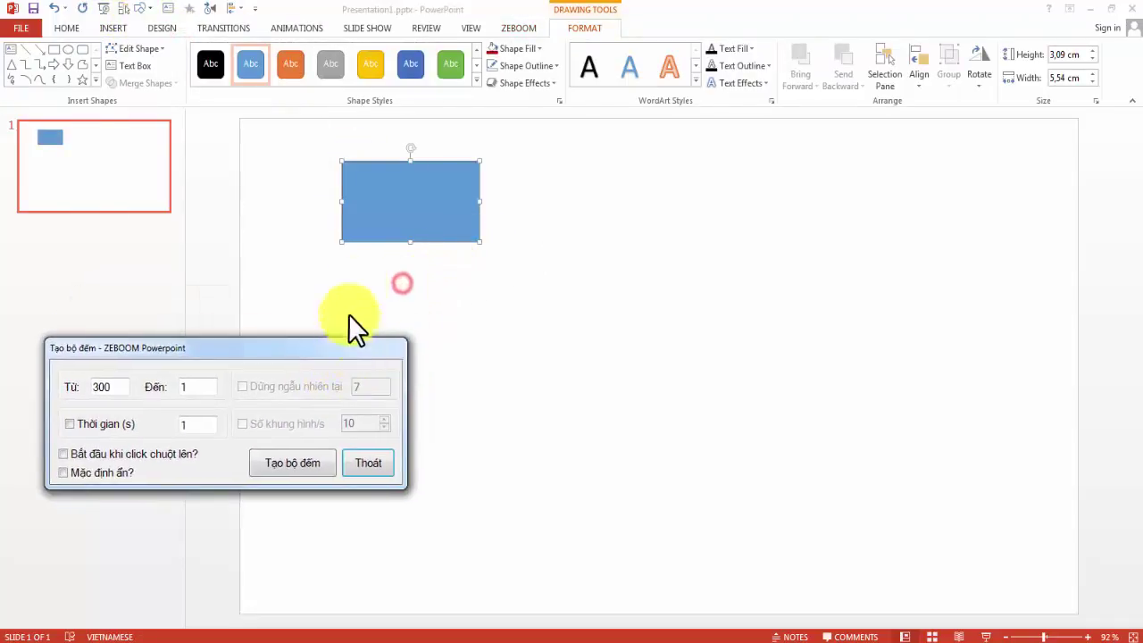
pyautogui.moveTo(410, 227); pyautogui.dragTo(414, 241)
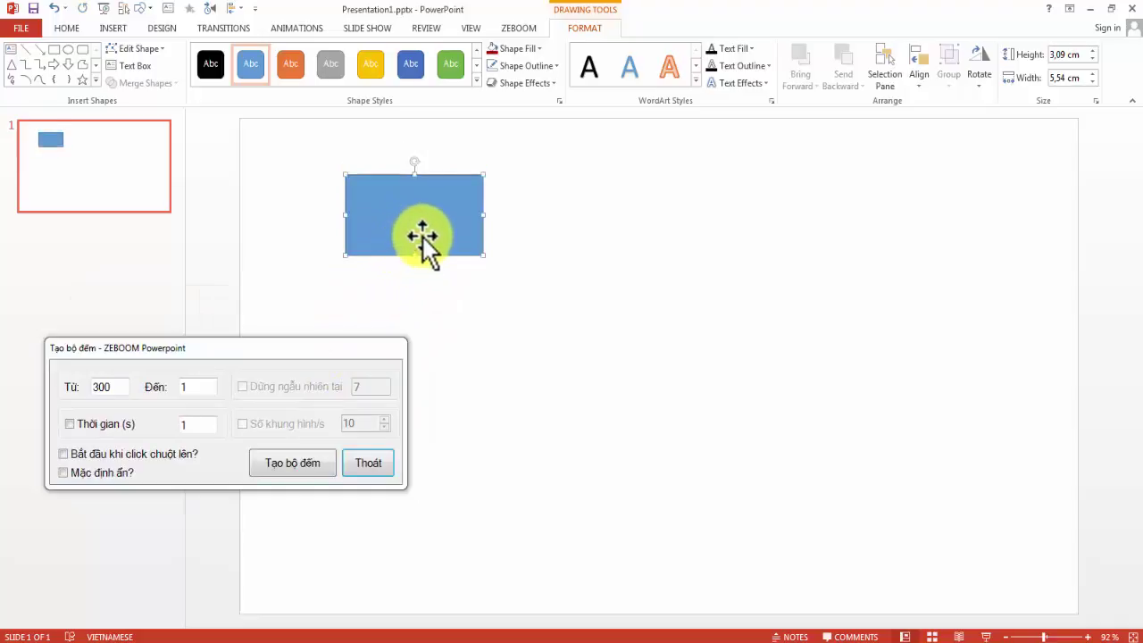
pyautogui.hotkey('alt', 'shift')
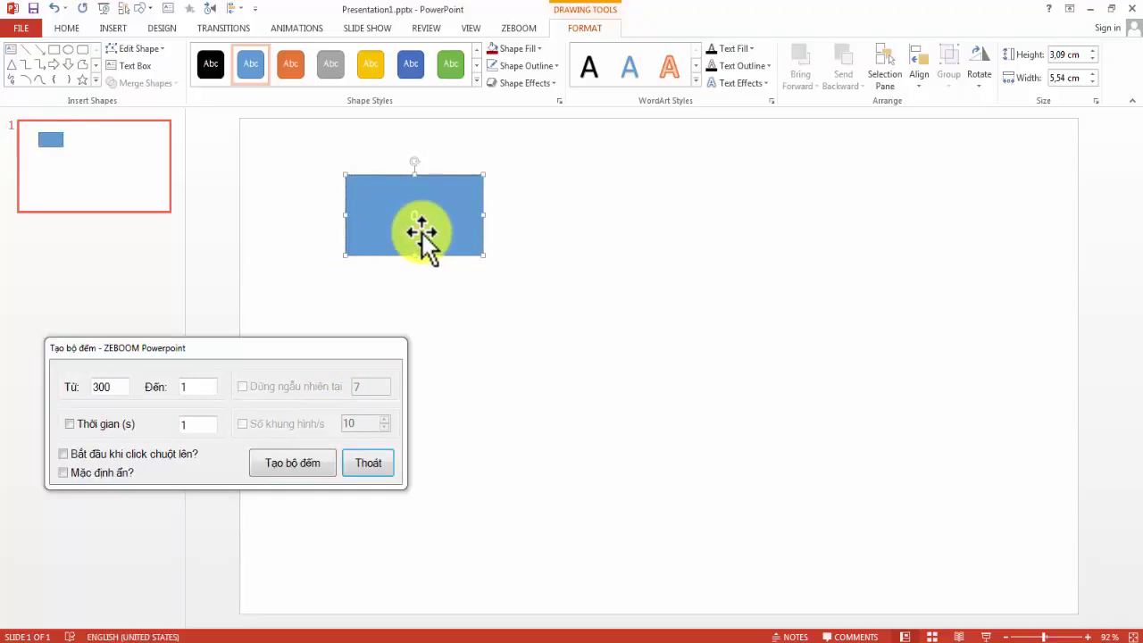
pyautogui.write('00')
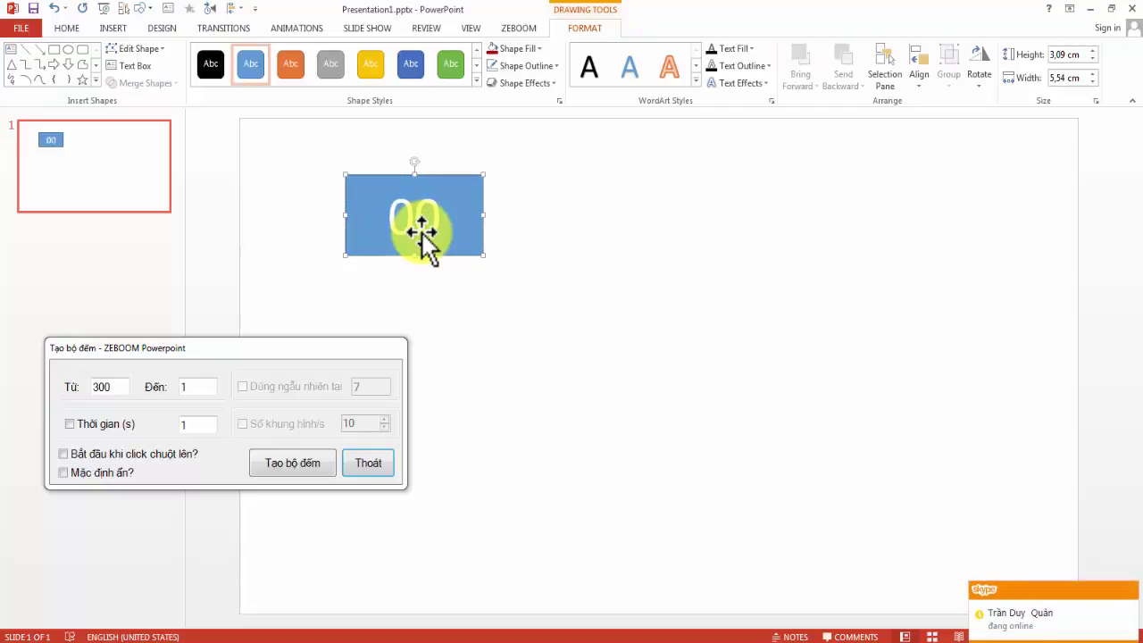
pyautogui.click(57, 28)
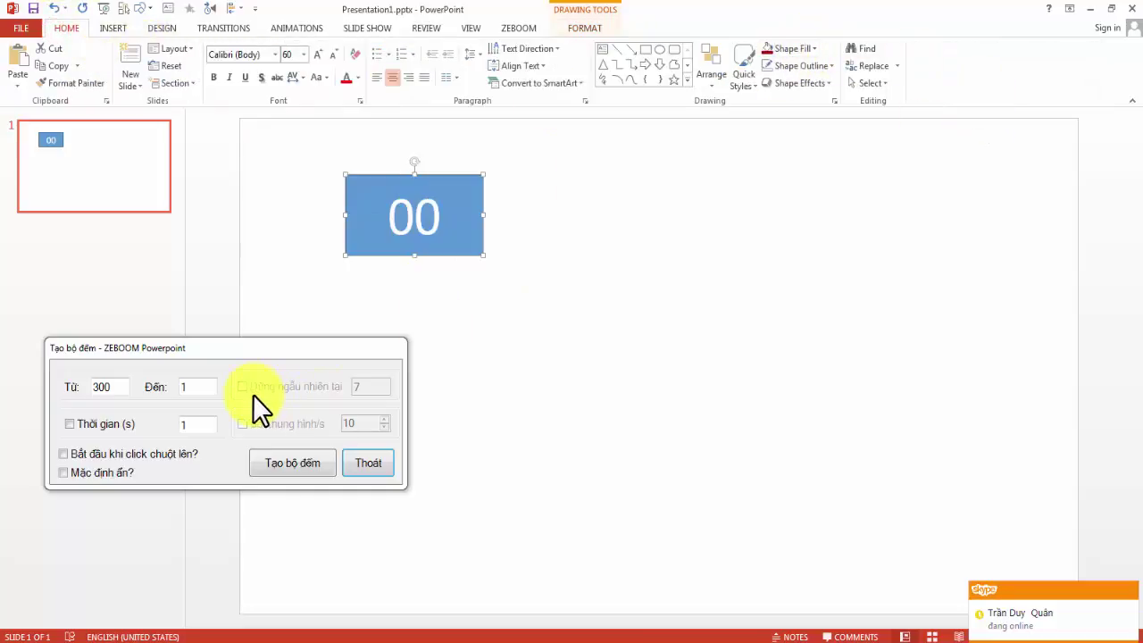
# Step: Fill the 00 rectangle with red, shift it slightly left, and select its first 0
pyautogui.click(775, 49)
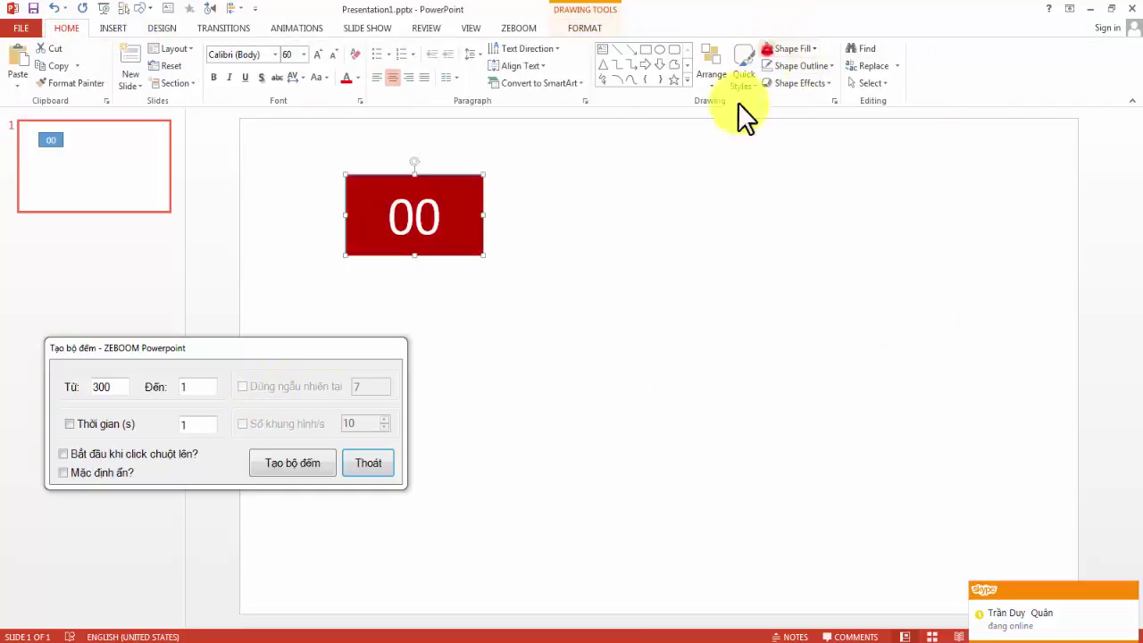
pyautogui.moveTo(461, 246); pyautogui.dragTo(434, 251)
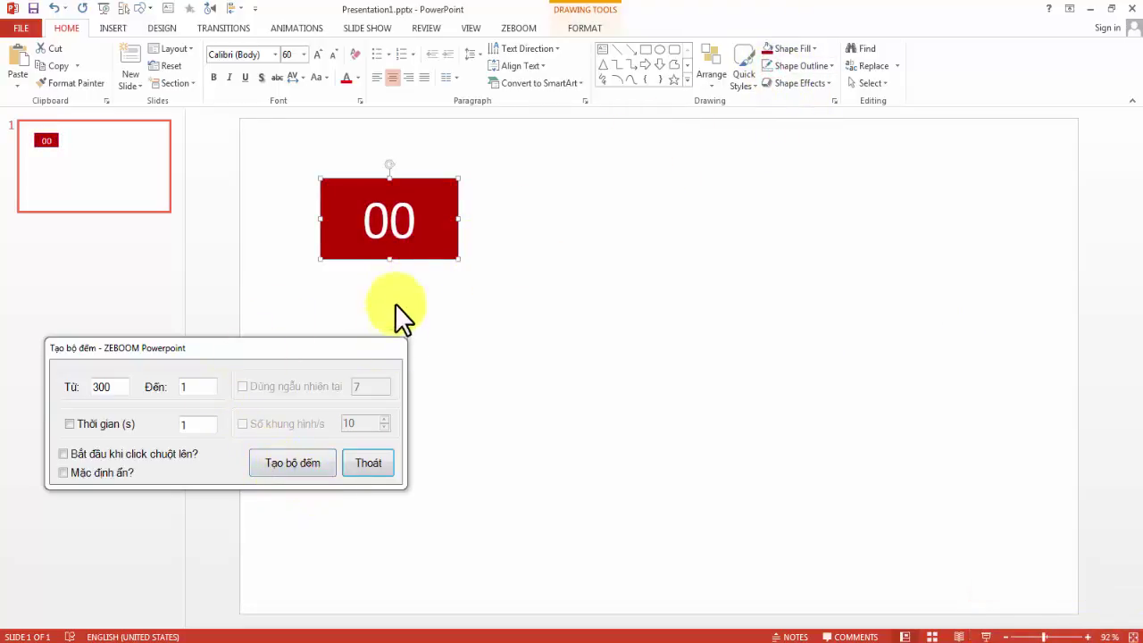
pyautogui.click(366, 225)
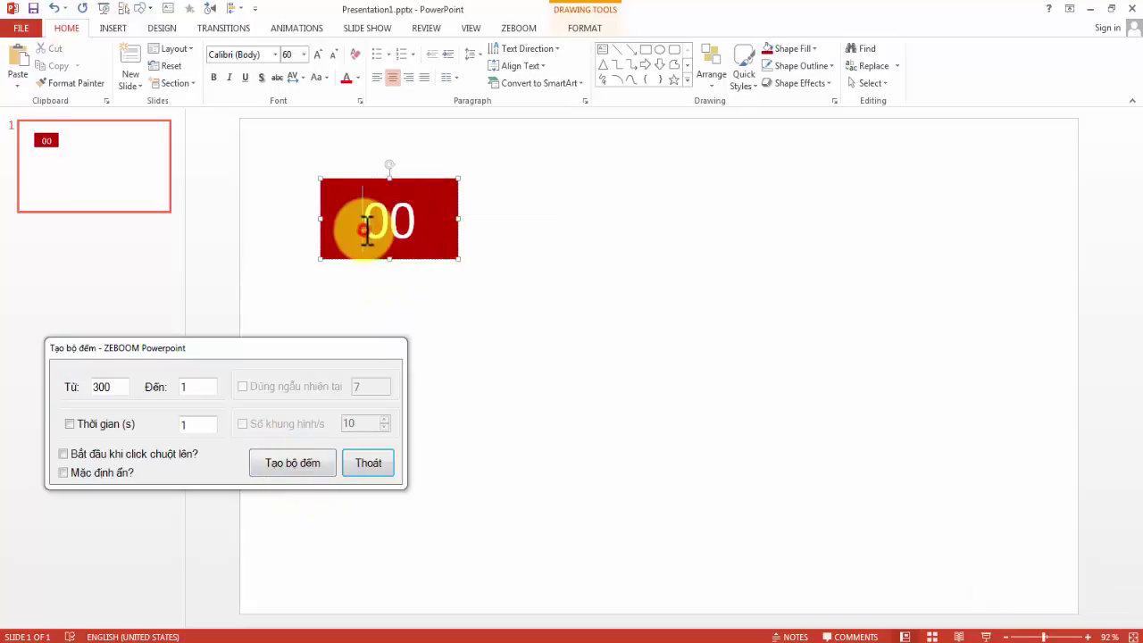
pyautogui.moveTo(366, 225); pyautogui.dragTo(399, 223)
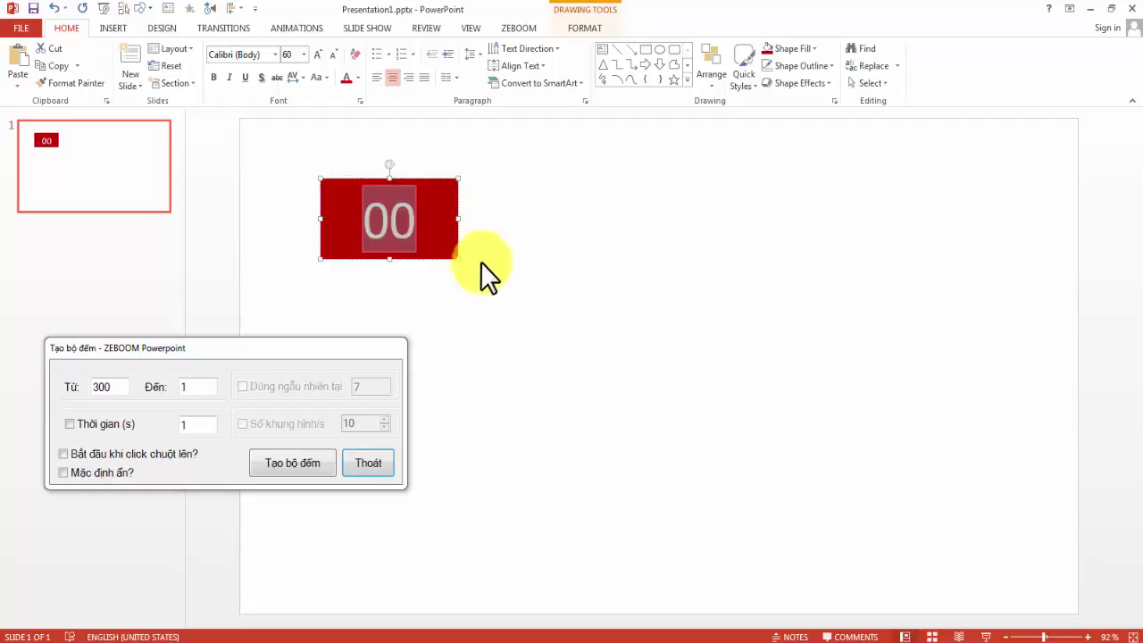
# Step: Copy the red box into a row of four, then duplicate the row below it
pyautogui.click(440, 245)
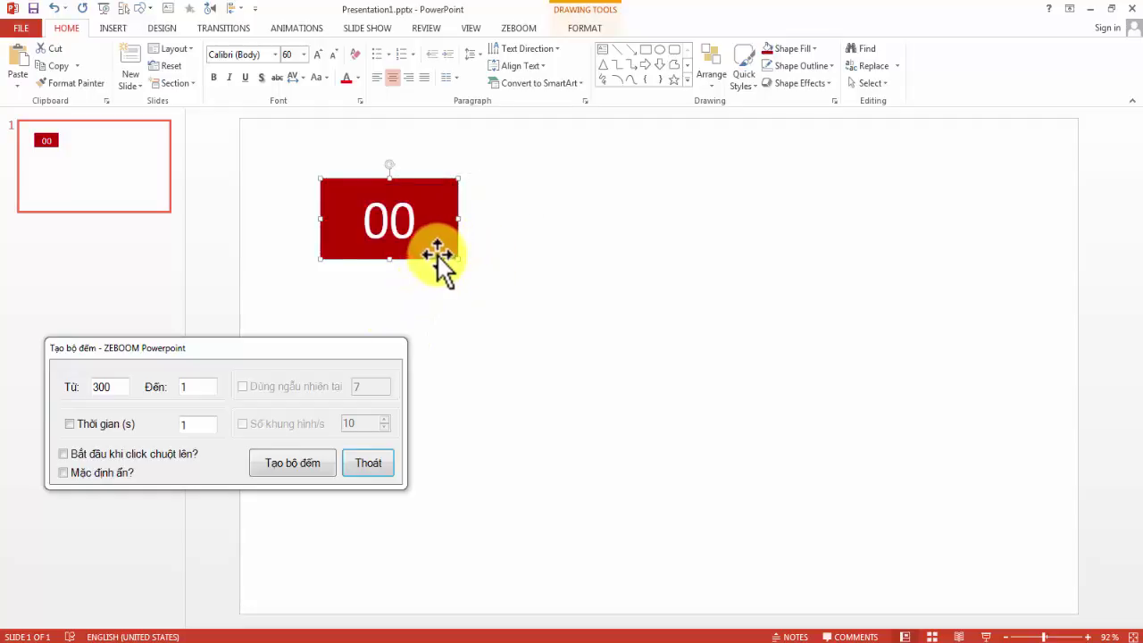
pyautogui.keyDown('ctrl'); pyautogui.moveTo(438, 256); pyautogui.dragTo(1004, 245); pyautogui.keyUp('ctrl')
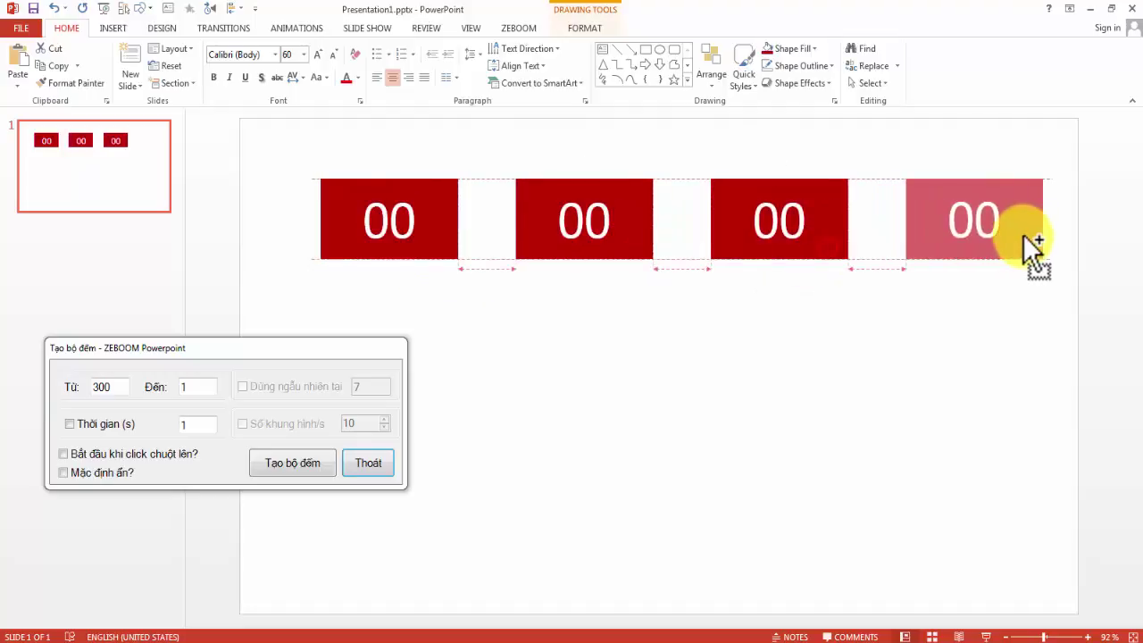
pyautogui.click(299, 163)
pyautogui.moveTo(293, 156); pyautogui.dragTo(1092, 313)
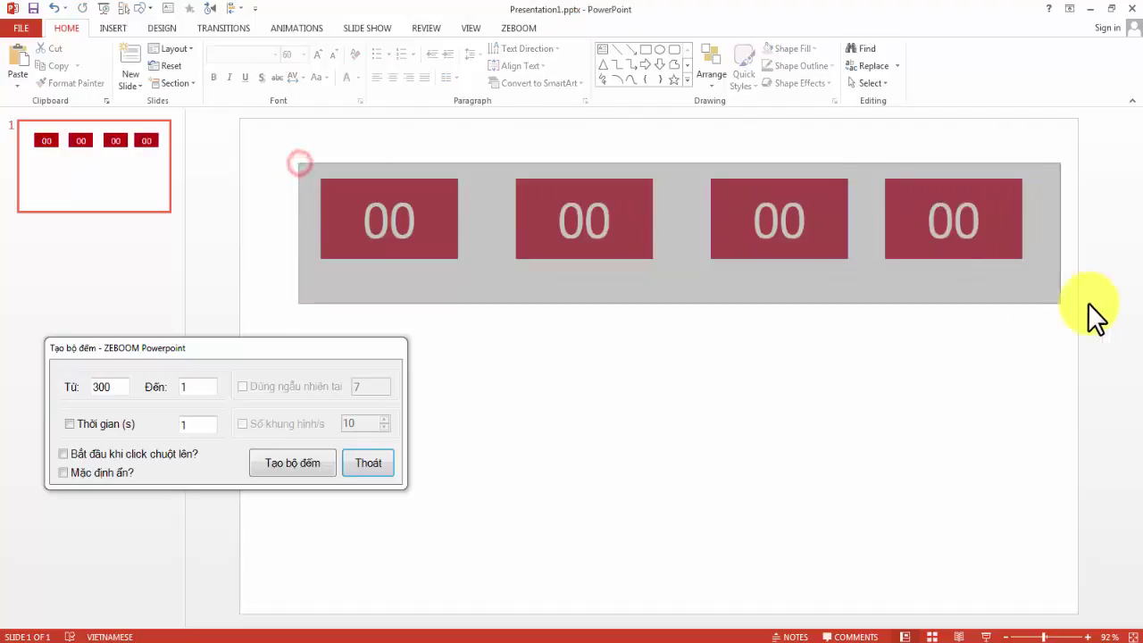
pyautogui.moveTo(987, 241)
pyautogui.mouseDown()
pyautogui.moveTo(955, 247)
pyautogui.moveTo(949, 385)
pyautogui.mouseUp()
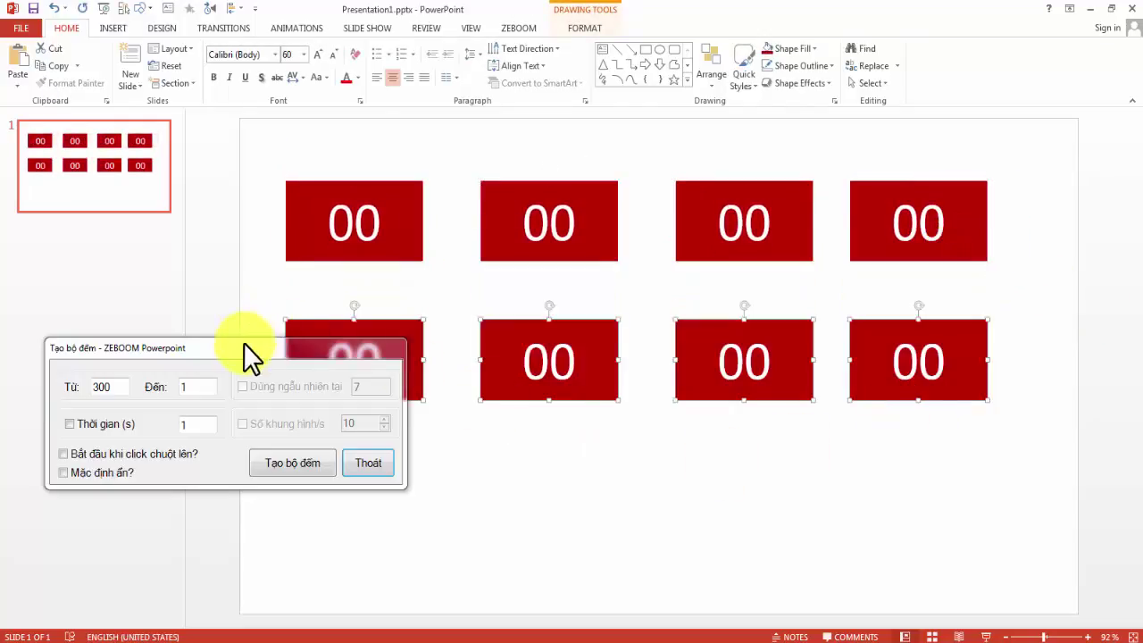
pyautogui.moveTo(244, 348); pyautogui.dragTo(347, 385)
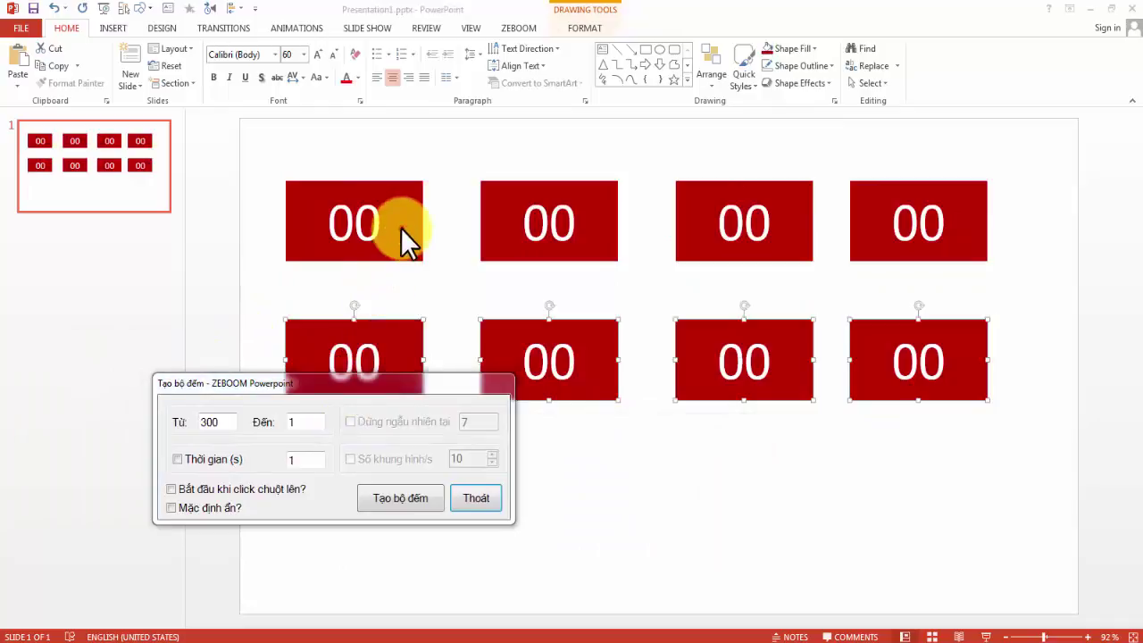
pyautogui.click(402, 234)
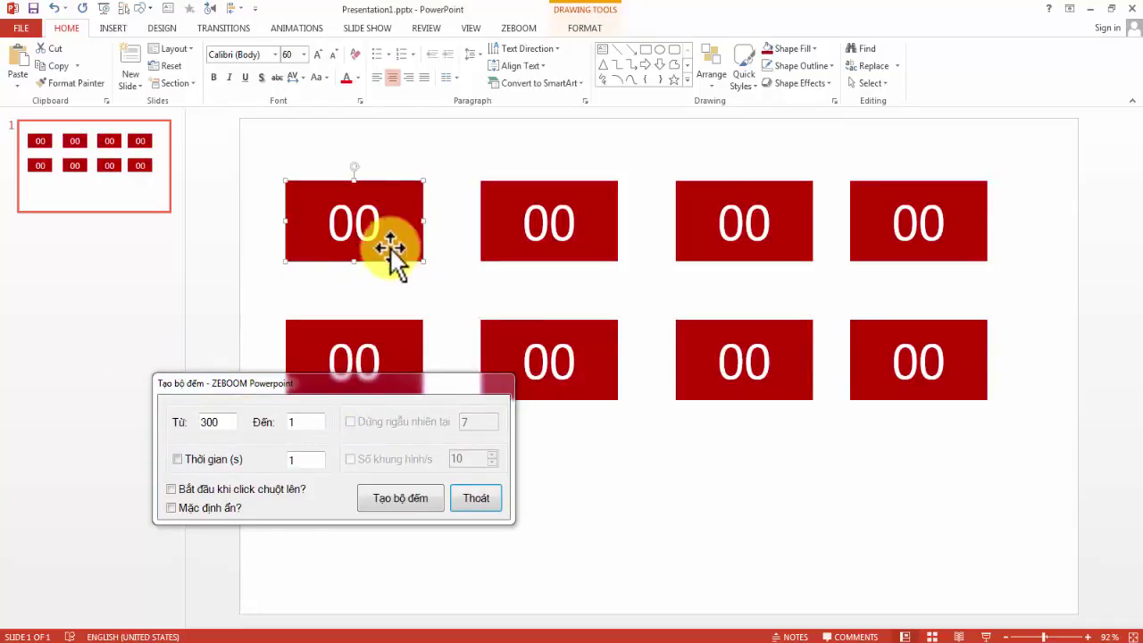
# Step: Create a ZEBOOM counter from 5 to 1 on the top-left box
pyautogui.moveTo(224, 422); pyautogui.dragTo(145, 420)
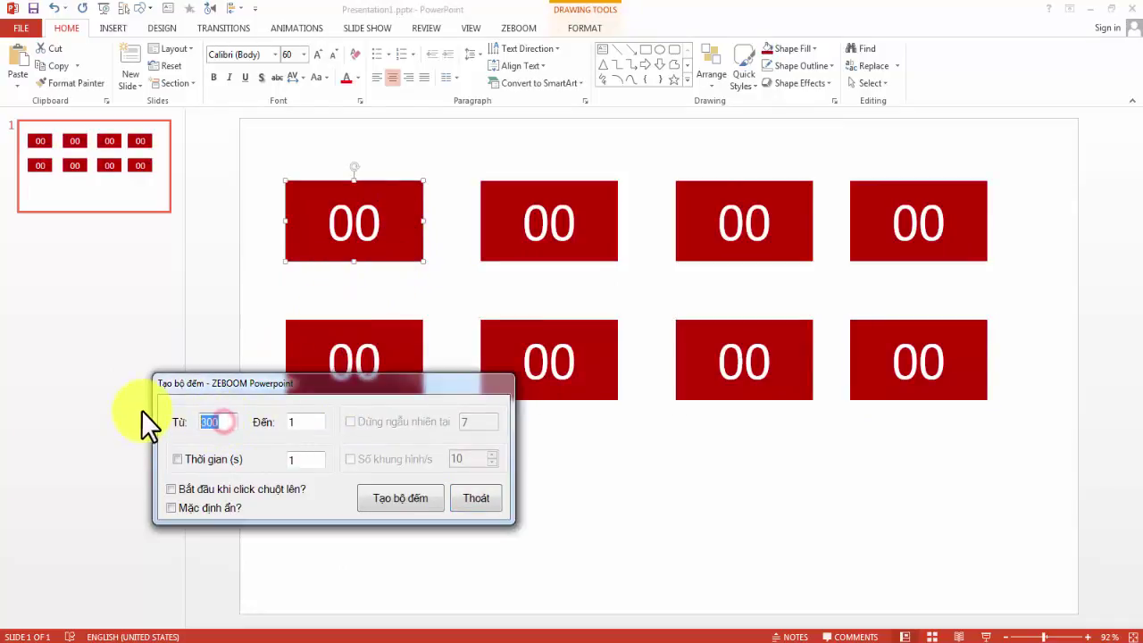
pyautogui.write('5')
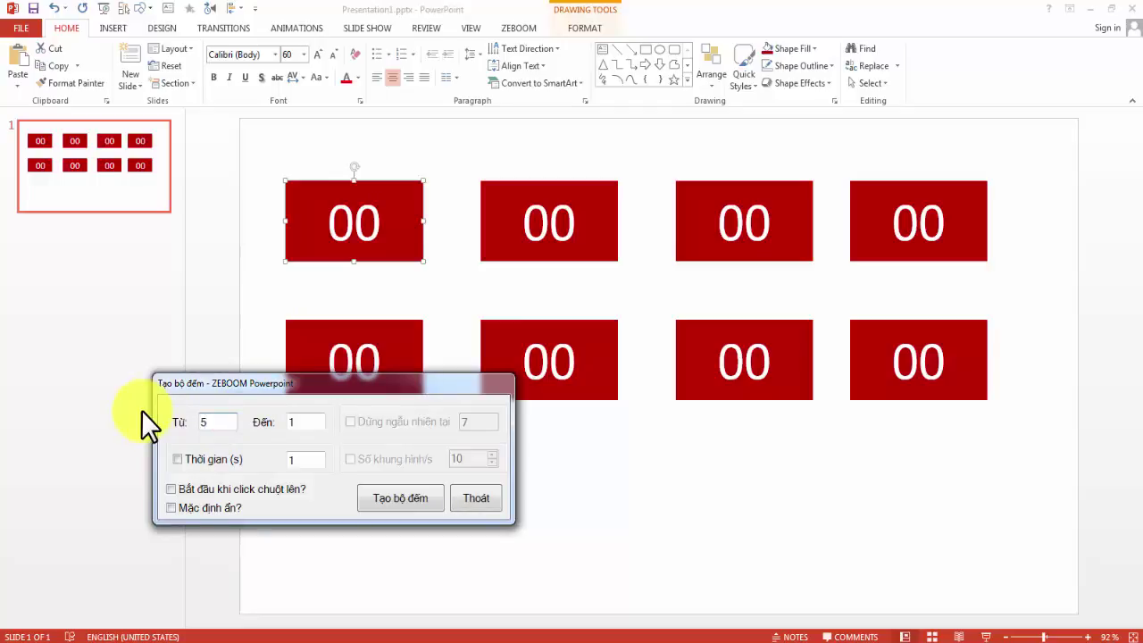
pyautogui.click(294, 423)
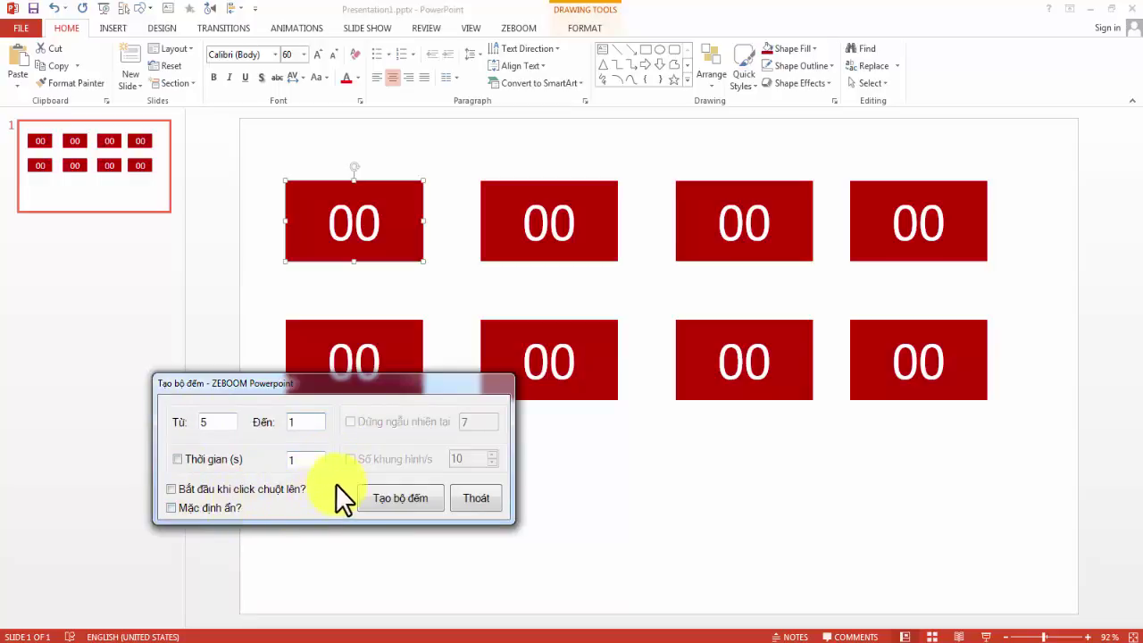
pyautogui.click(389, 498)
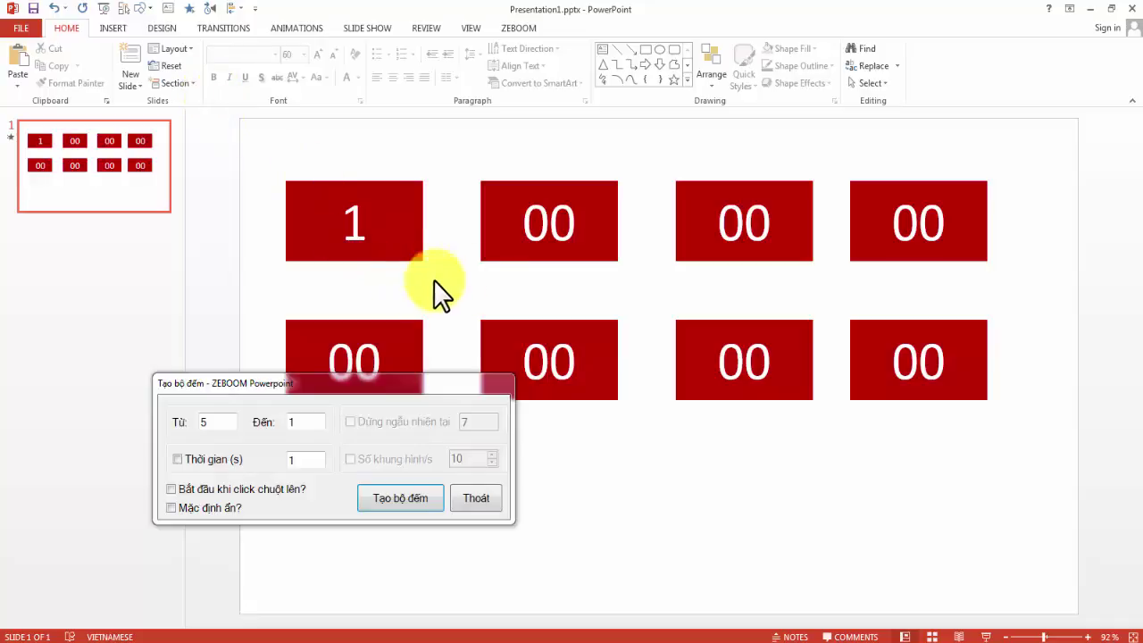
pyautogui.click(497, 252)
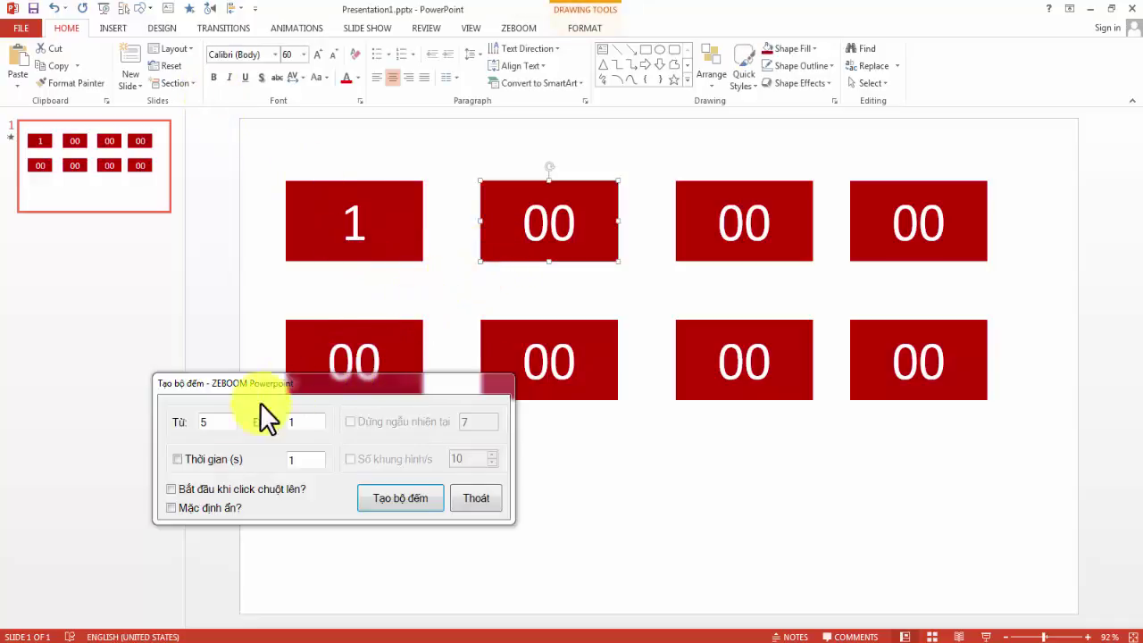
# Step: Turn on Thời gian (s) timing for the second box's counter and preview the countdown
pyautogui.click(197, 457)
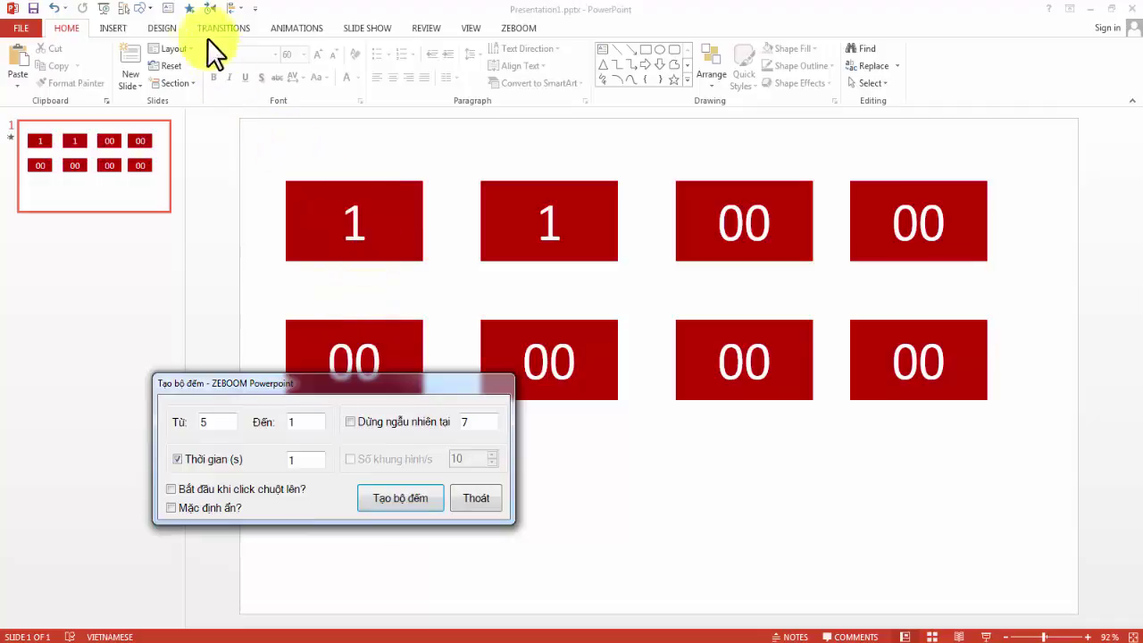
pyautogui.click(189, 8)
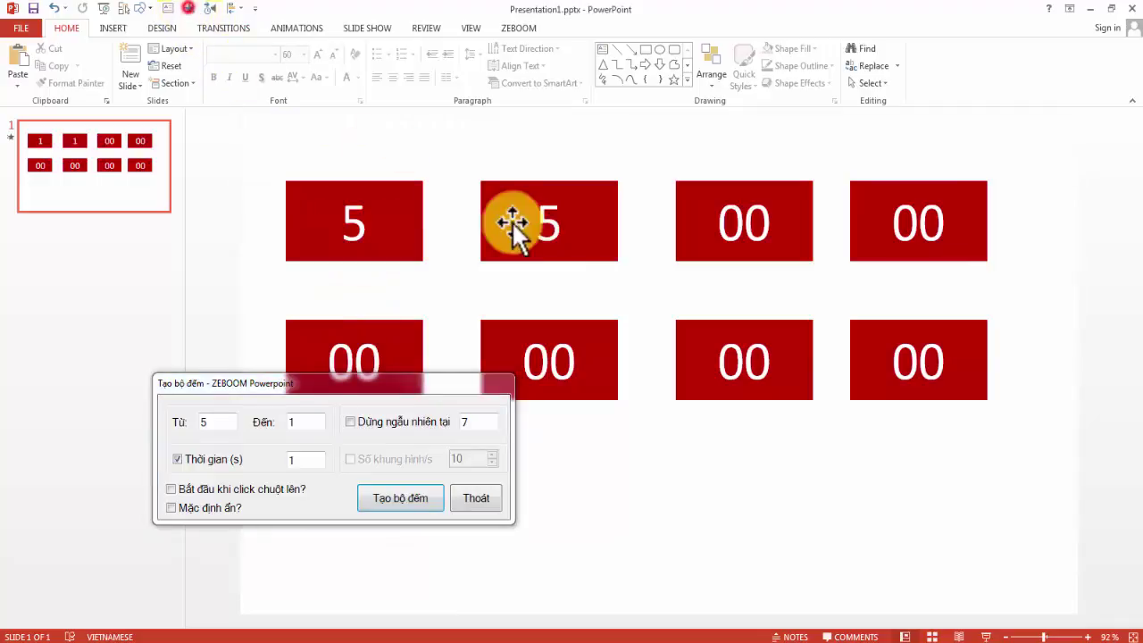
# Step: Create a 50-to-1 counter with 1-second timing on the third top box and preview it
pyautogui.click(563, 254)
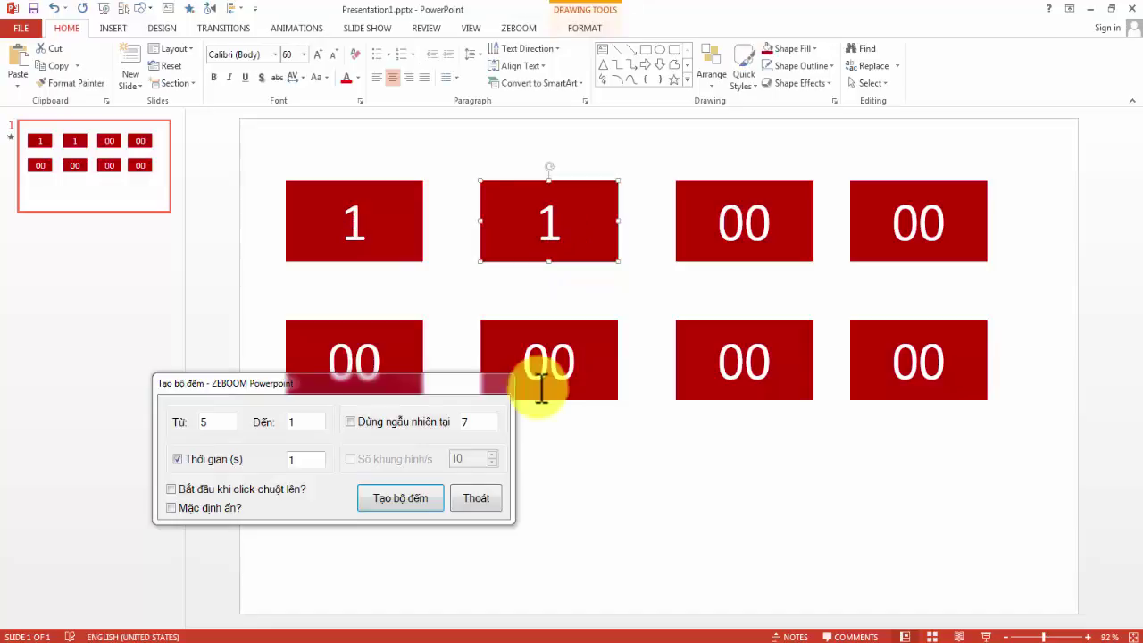
pyautogui.click(224, 421)
pyautogui.write('0')
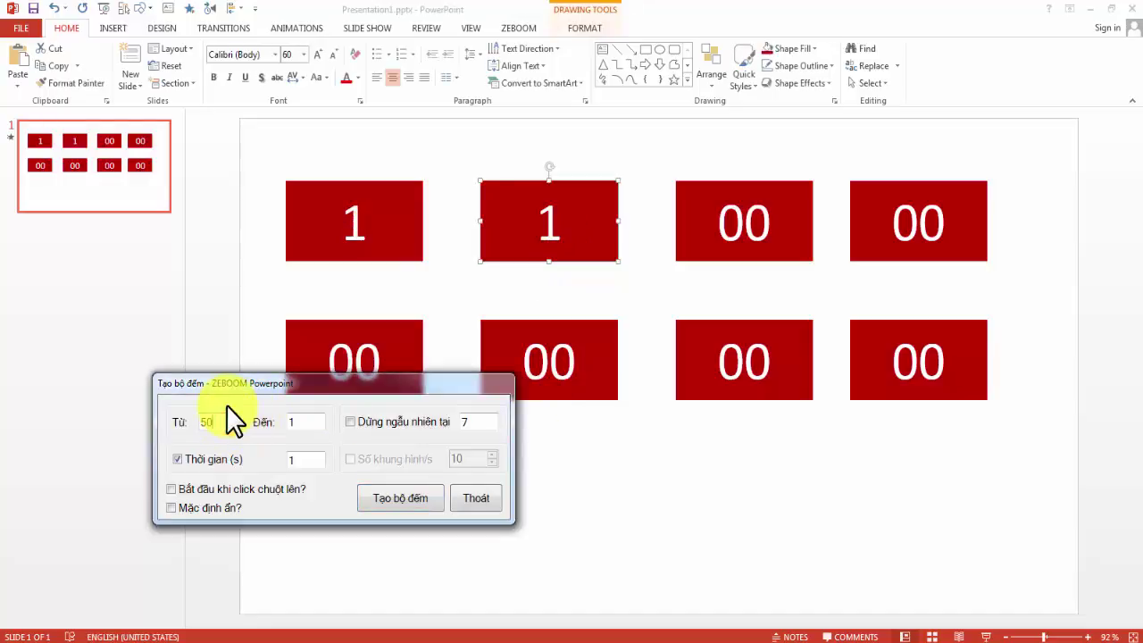
pyautogui.doubleClick(301, 459)
pyautogui.click(703, 256)
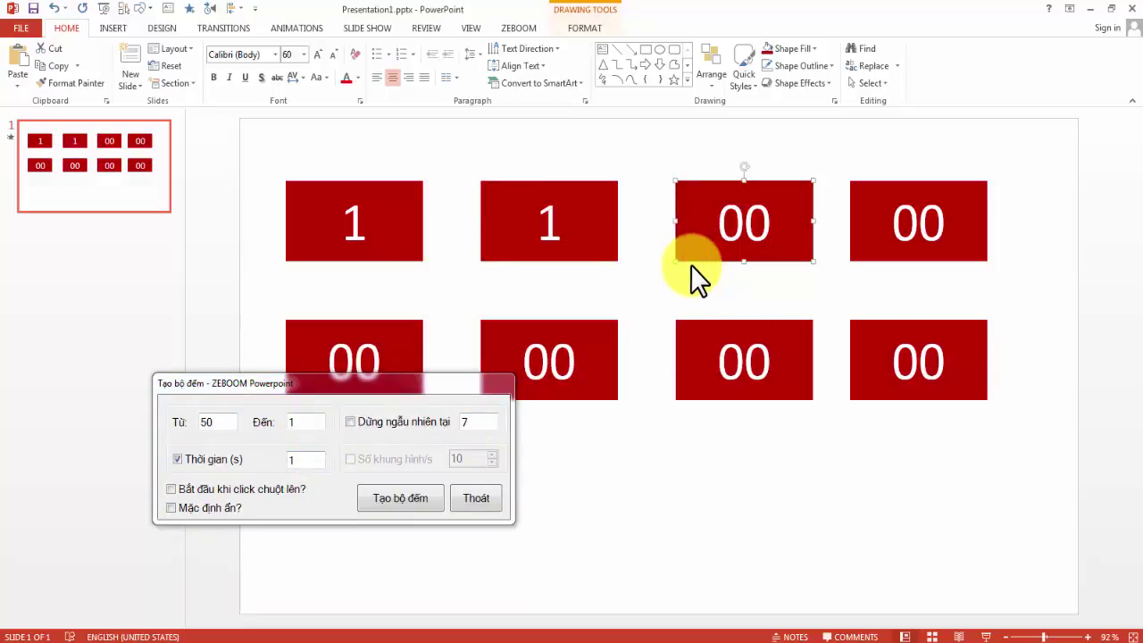
pyautogui.click(411, 493)
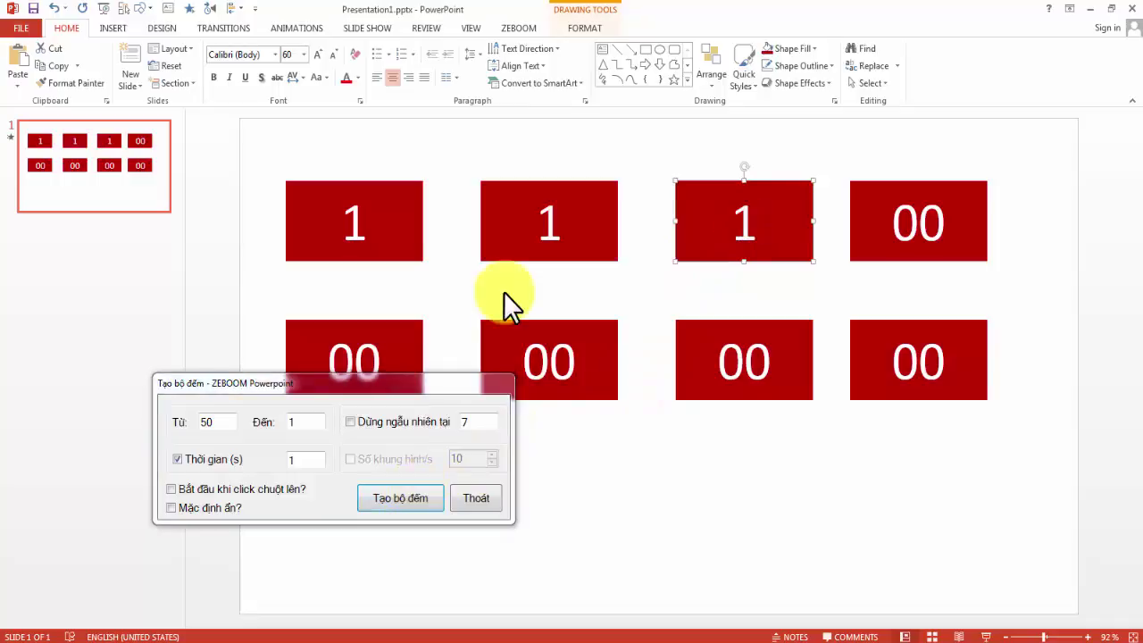
pyautogui.click(190, 11)
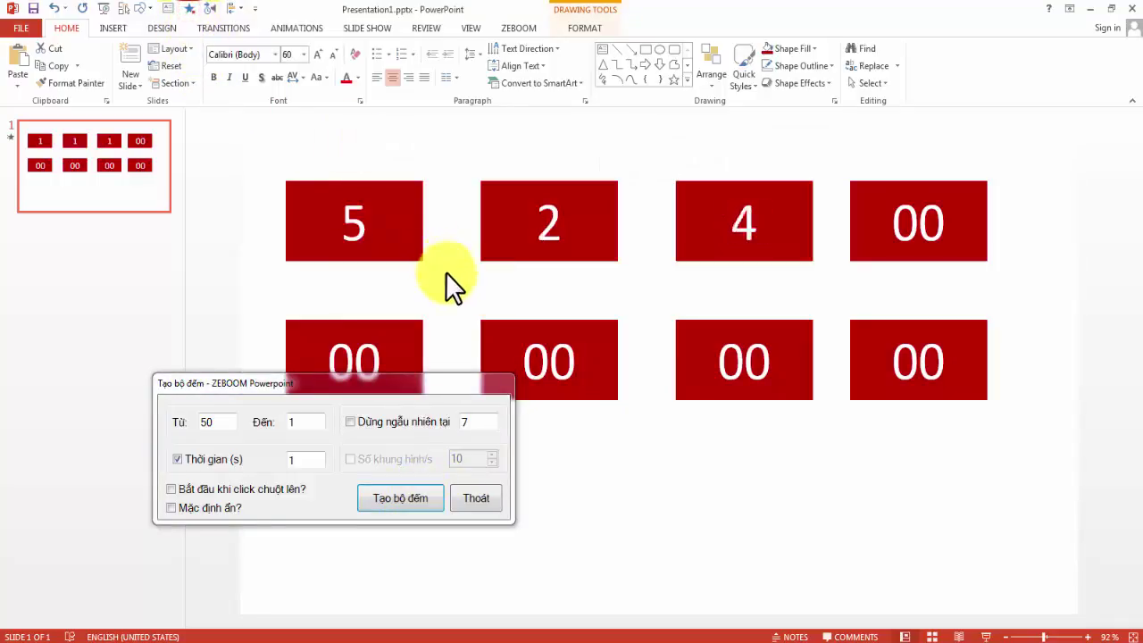
pyautogui.click(596, 240)
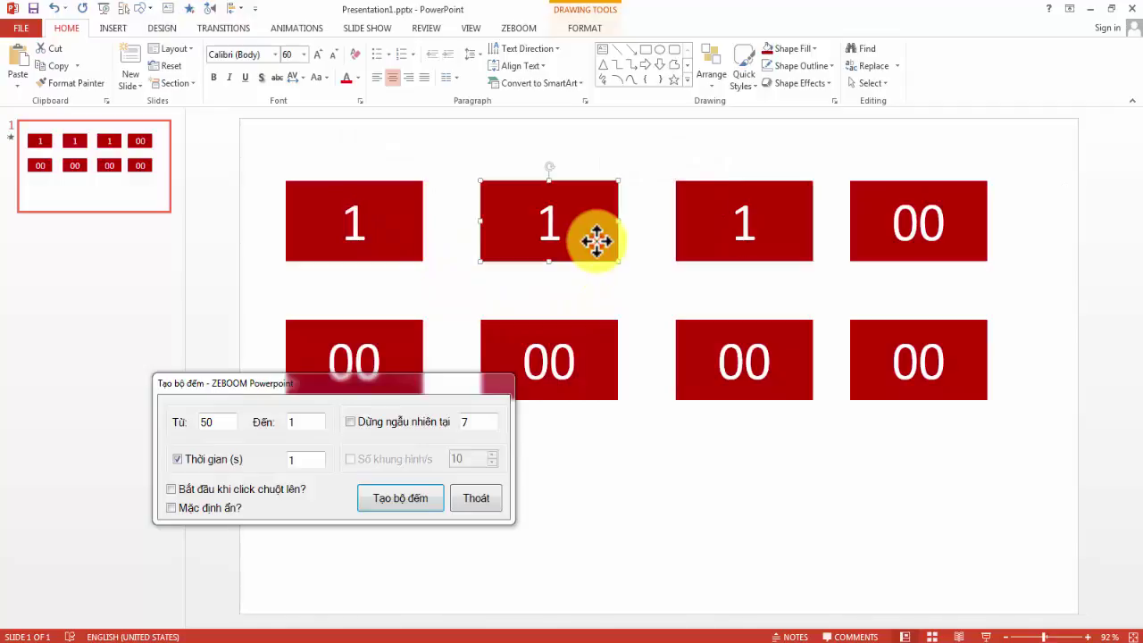
# Step: Make the top-right box a 50-to-1 counter that stops randomly at 40, then preview
pyautogui.click(698, 254)
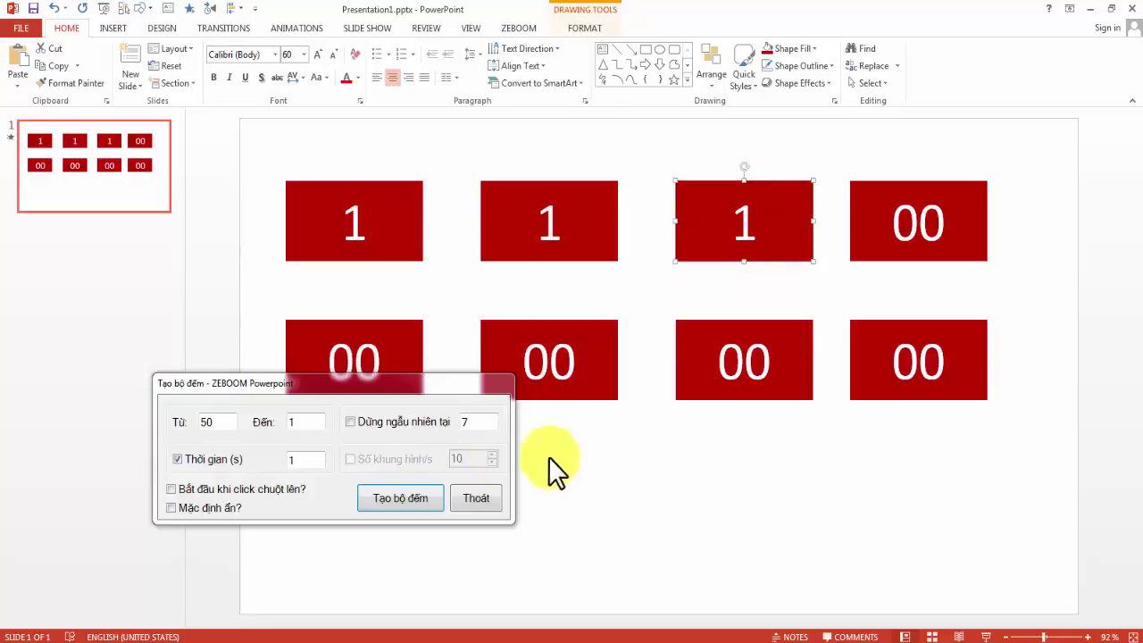
pyautogui.click(367, 421)
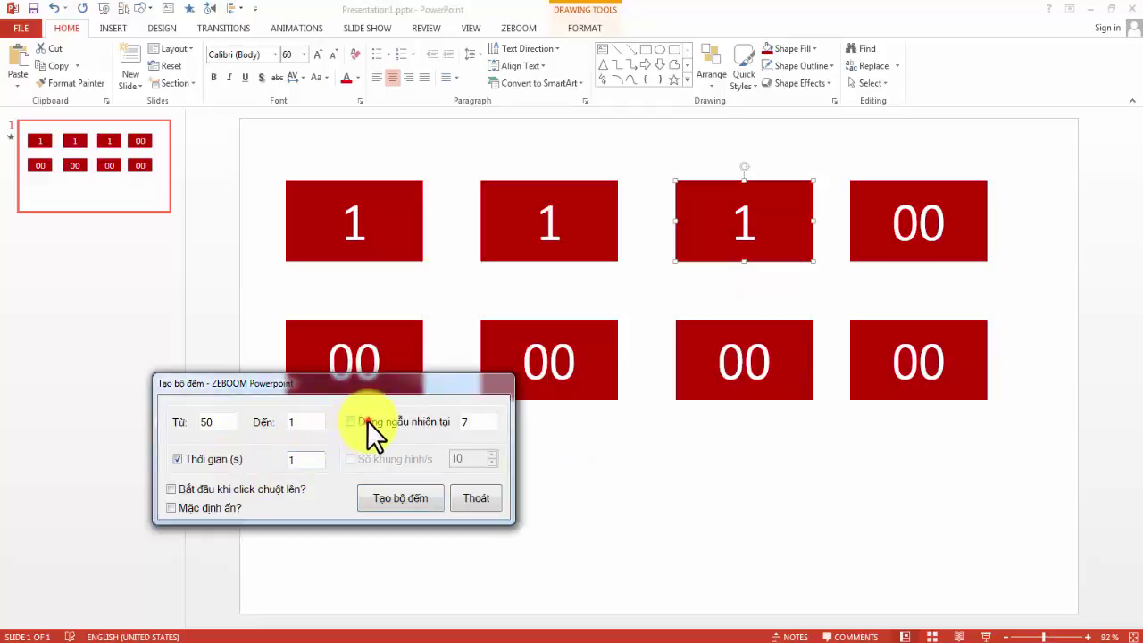
pyautogui.click(862, 251)
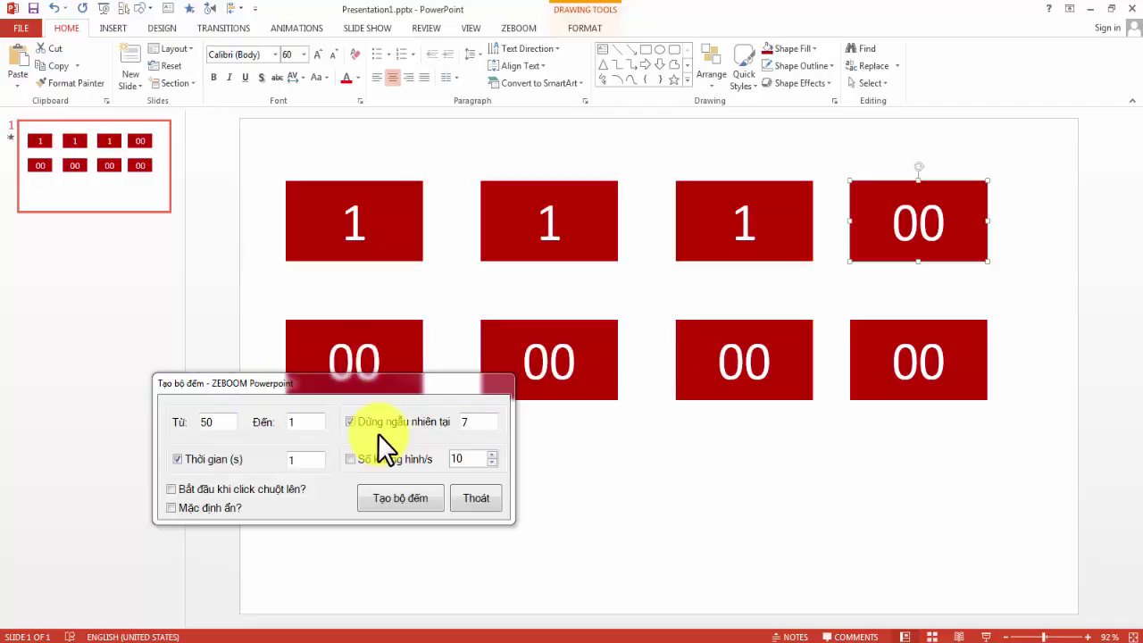
pyautogui.click(470, 423)
pyautogui.write('4')
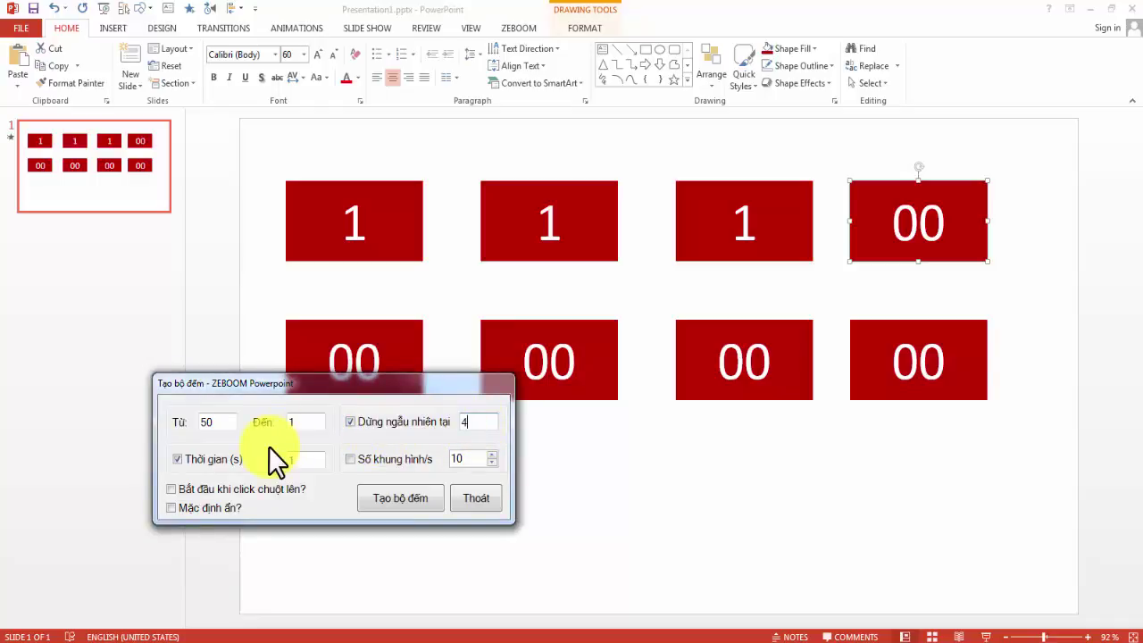
pyautogui.write('0')
pyautogui.click(388, 499)
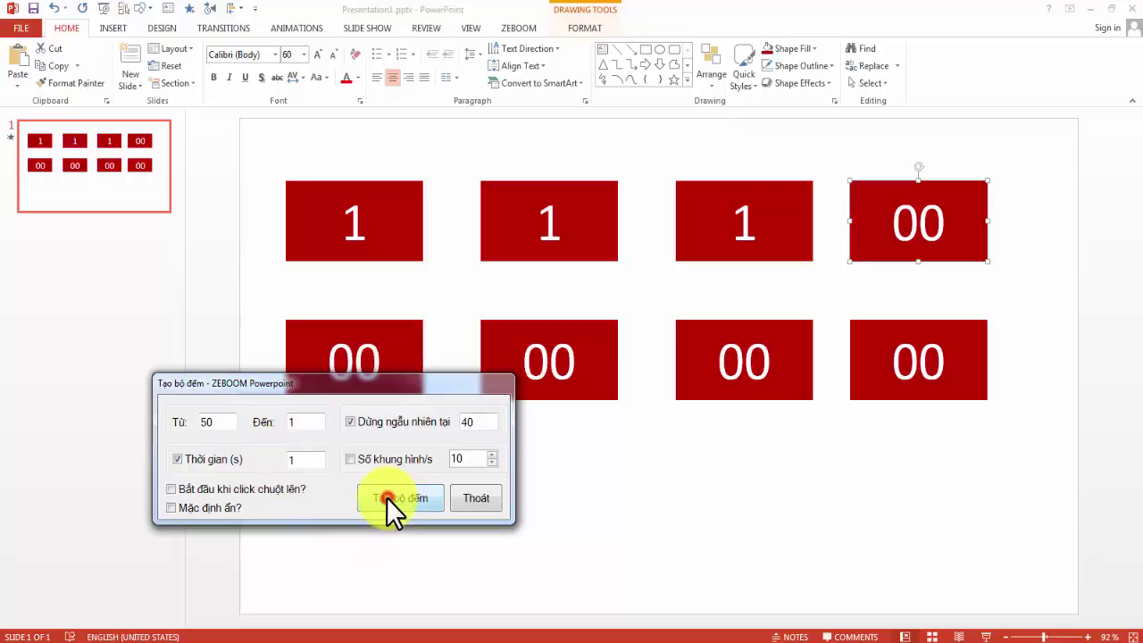
pyautogui.click(190, 8)
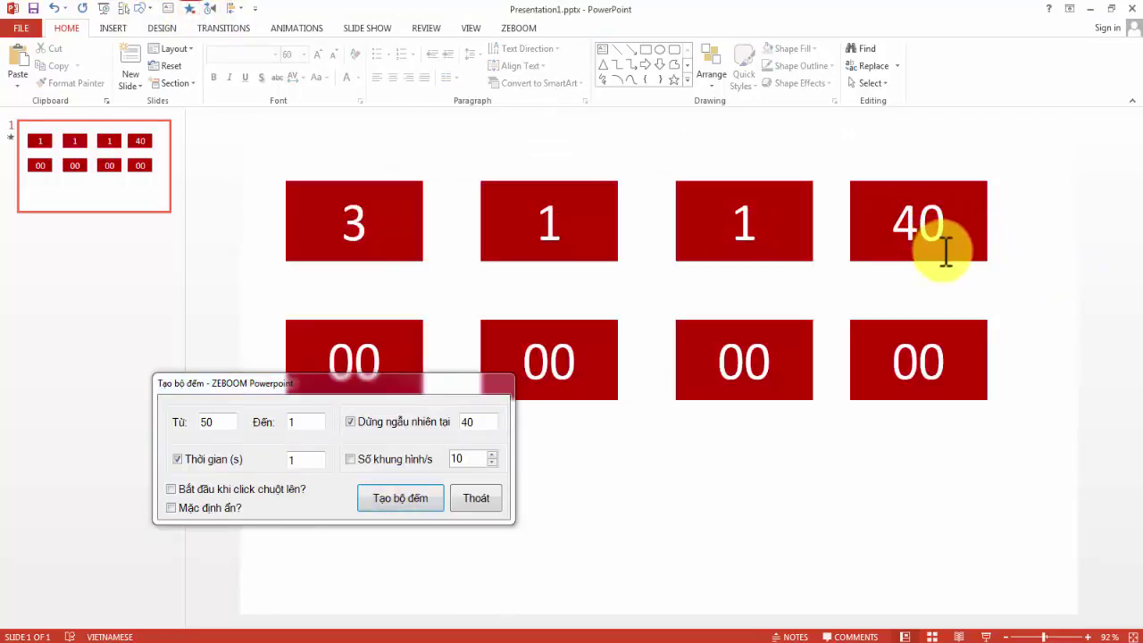
# Step: Move the ZEBOOM dialog aside, select the bottom-left box, and set the range 300 to 5
pyautogui.click(356, 388)
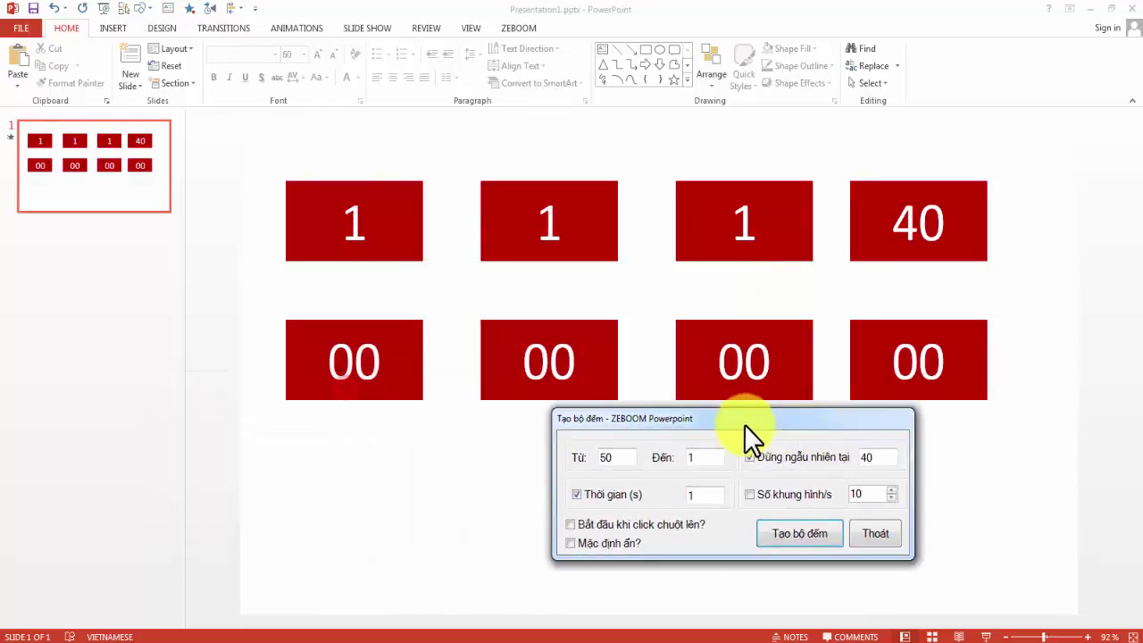
pyautogui.moveTo(356, 389); pyautogui.dragTo(724, 461)
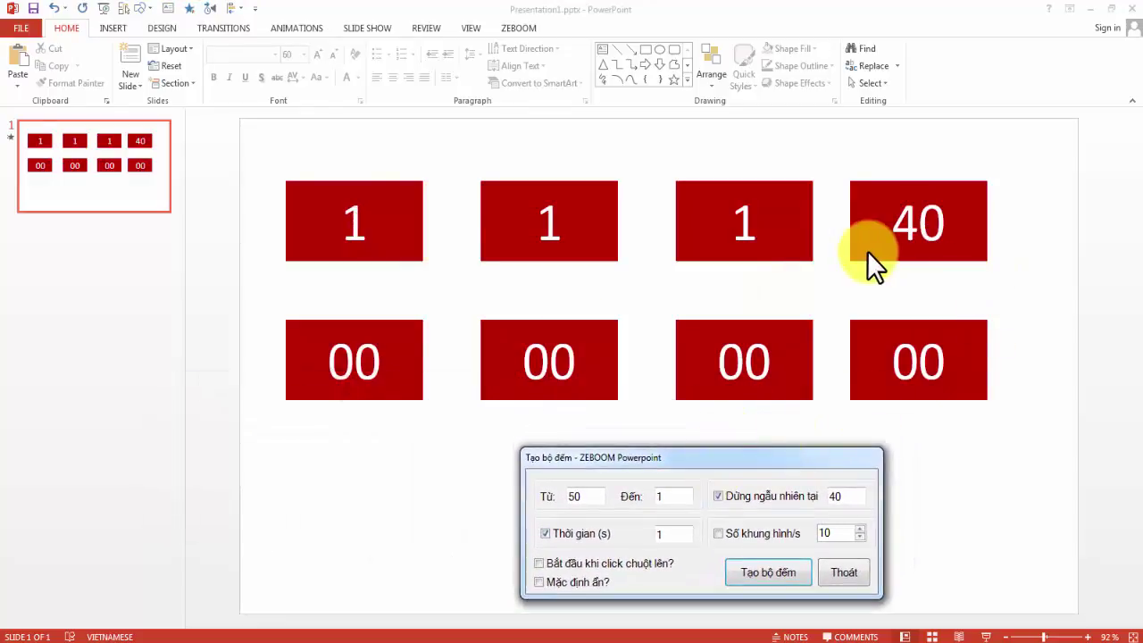
pyautogui.click(408, 329)
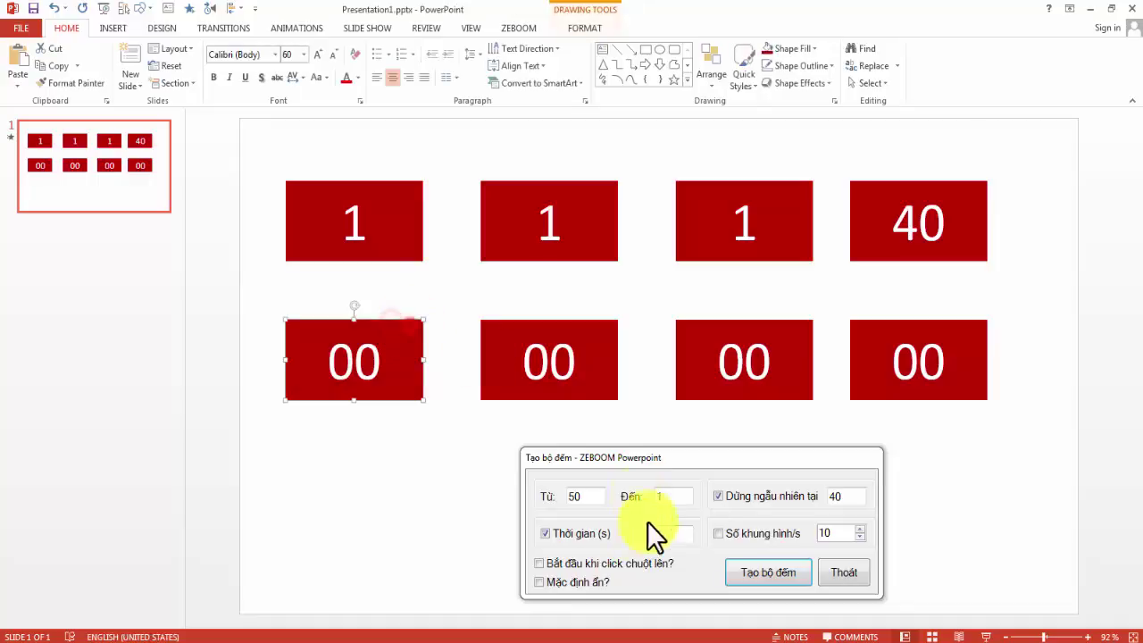
pyautogui.click(600, 500)
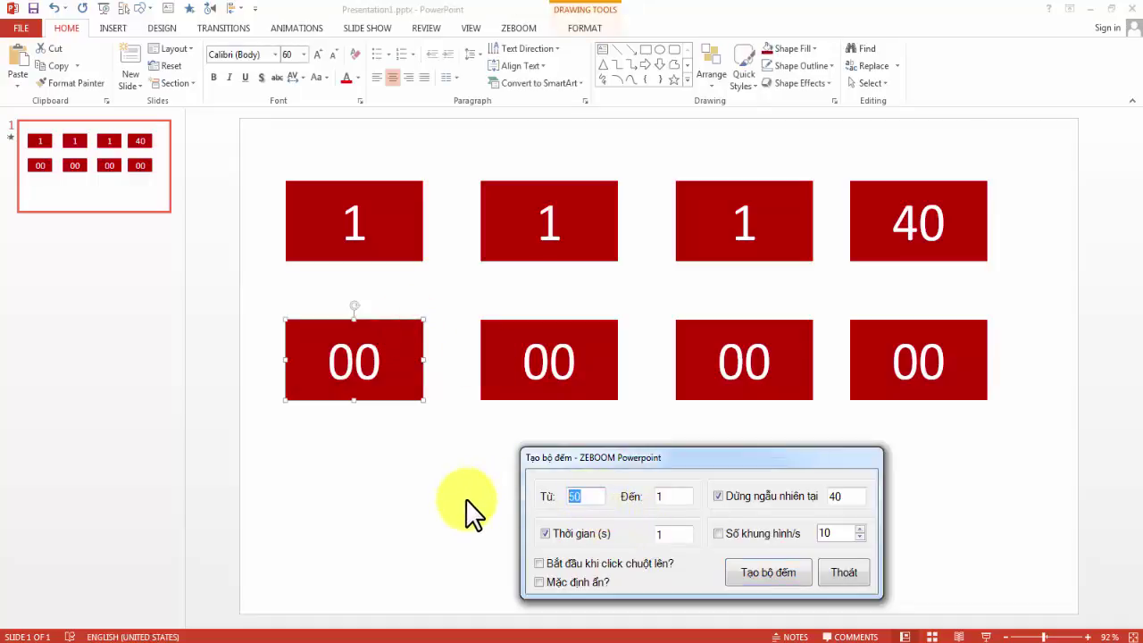
pyautogui.write('300')
pyautogui.press('Tab')
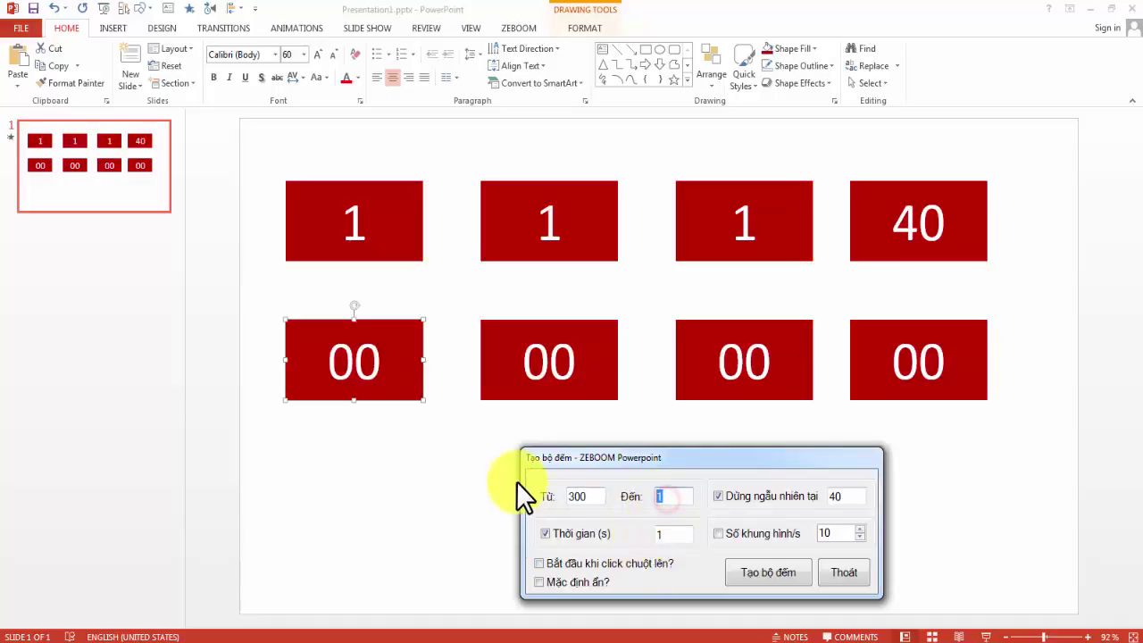
pyautogui.write('5')
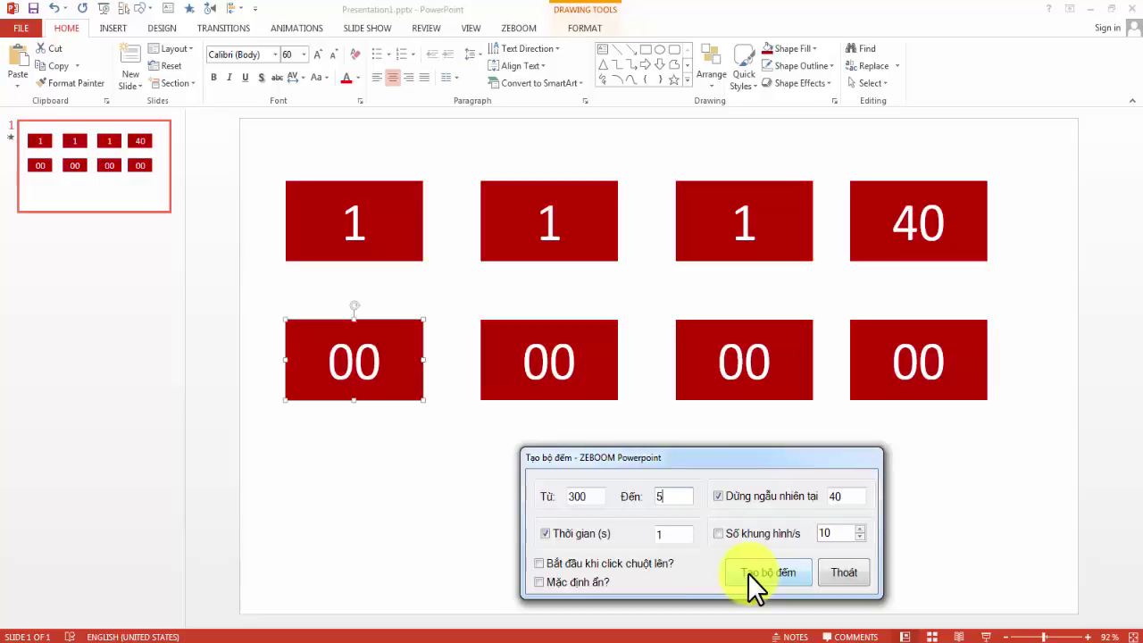
# Step: Set the duration to 2 seconds, create the bottom-left counter, and preview the slide
pyautogui.doubleClick(673, 534)
pyautogui.write('2')
pyautogui.click(770, 573)
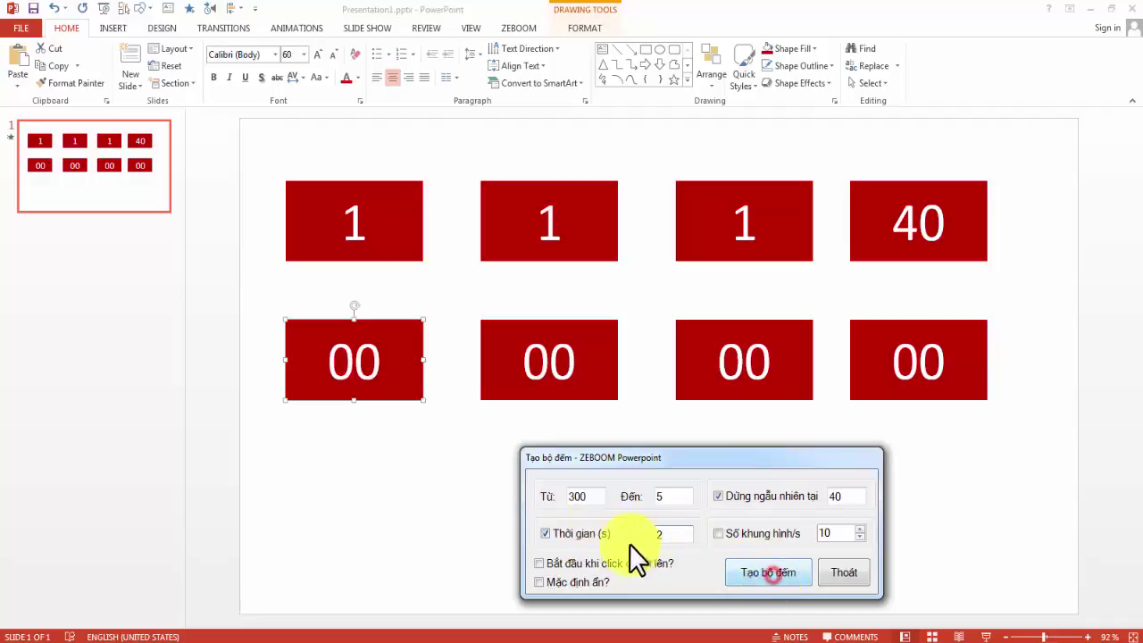
pyautogui.click(408, 357)
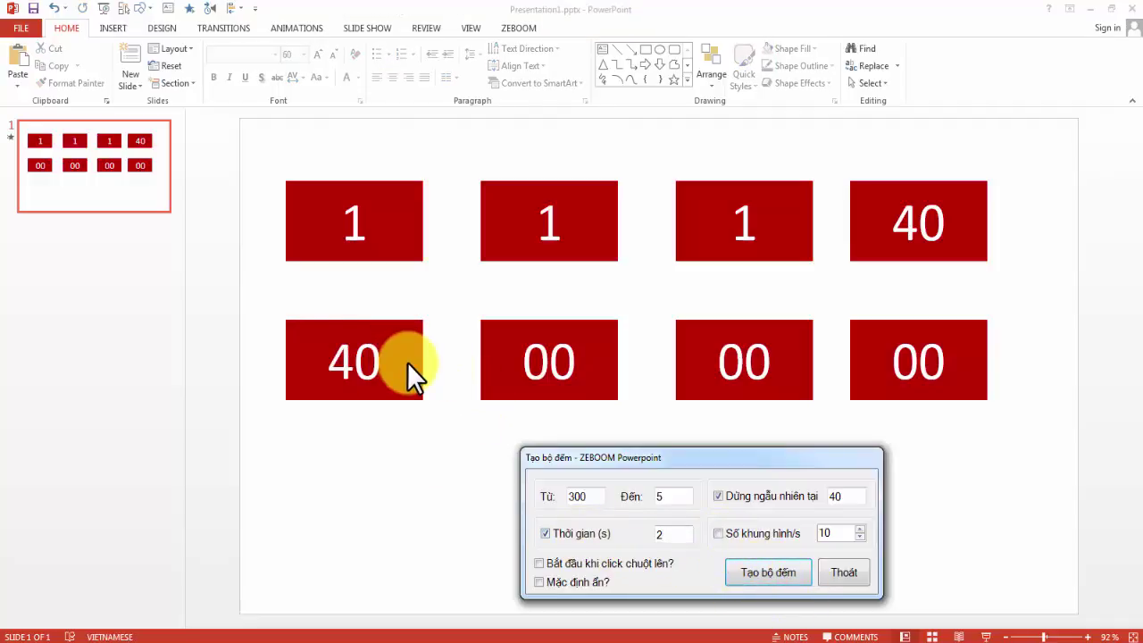
pyautogui.click(188, 8)
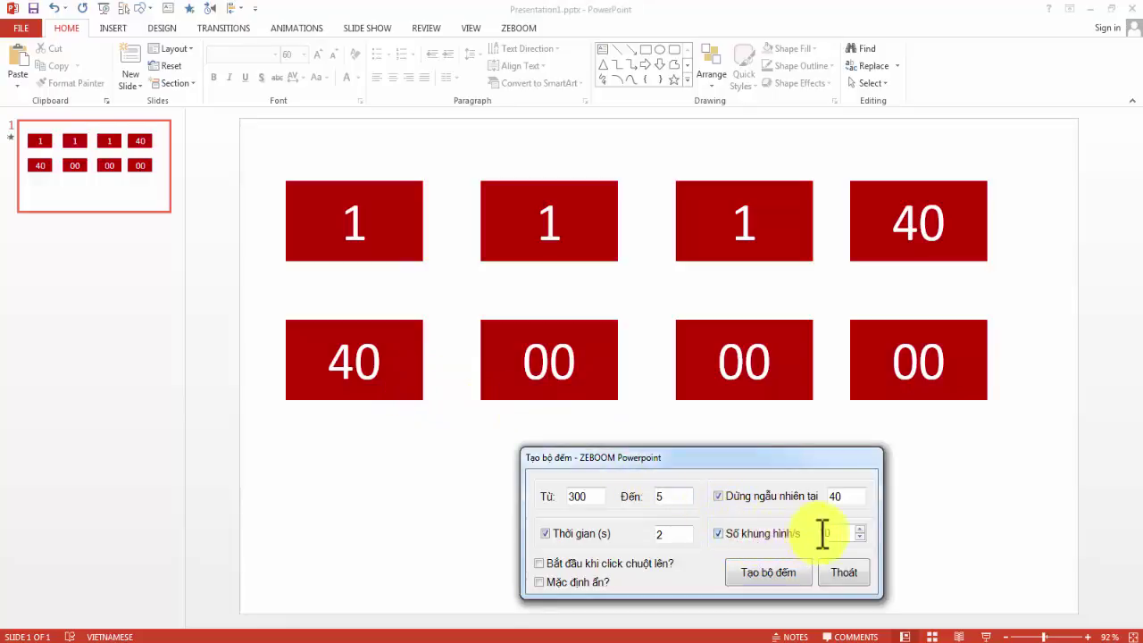
# Step: Enable 10 frames per second and create the counter on the second bottom-row box
pyautogui.click(744, 534)
pyautogui.click(612, 411)
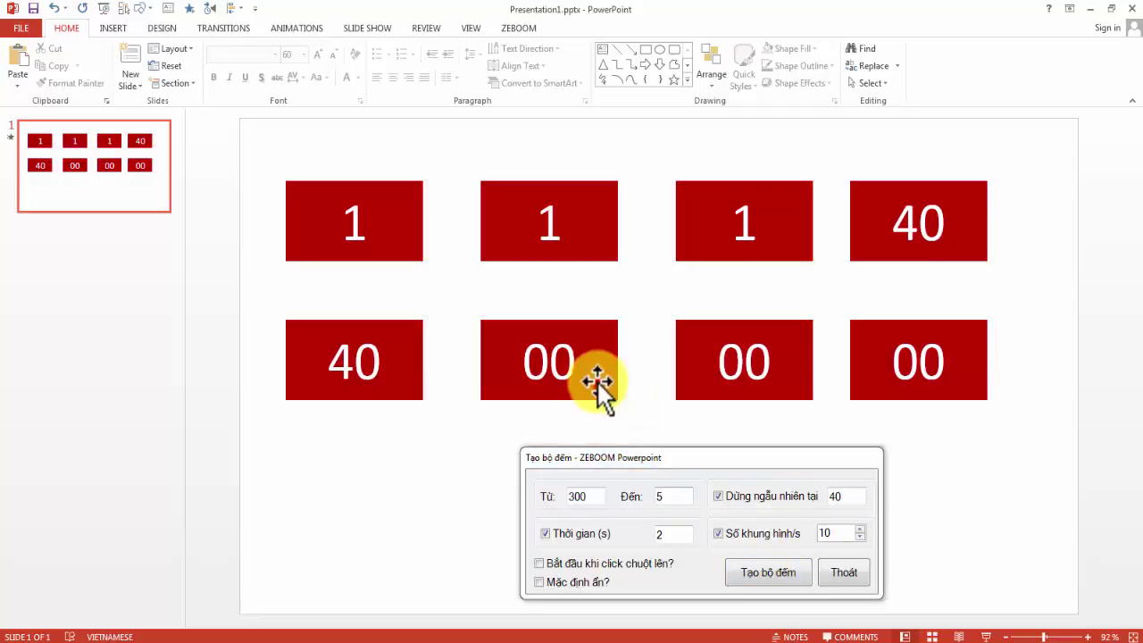
pyautogui.click(596, 380)
pyautogui.click(783, 571)
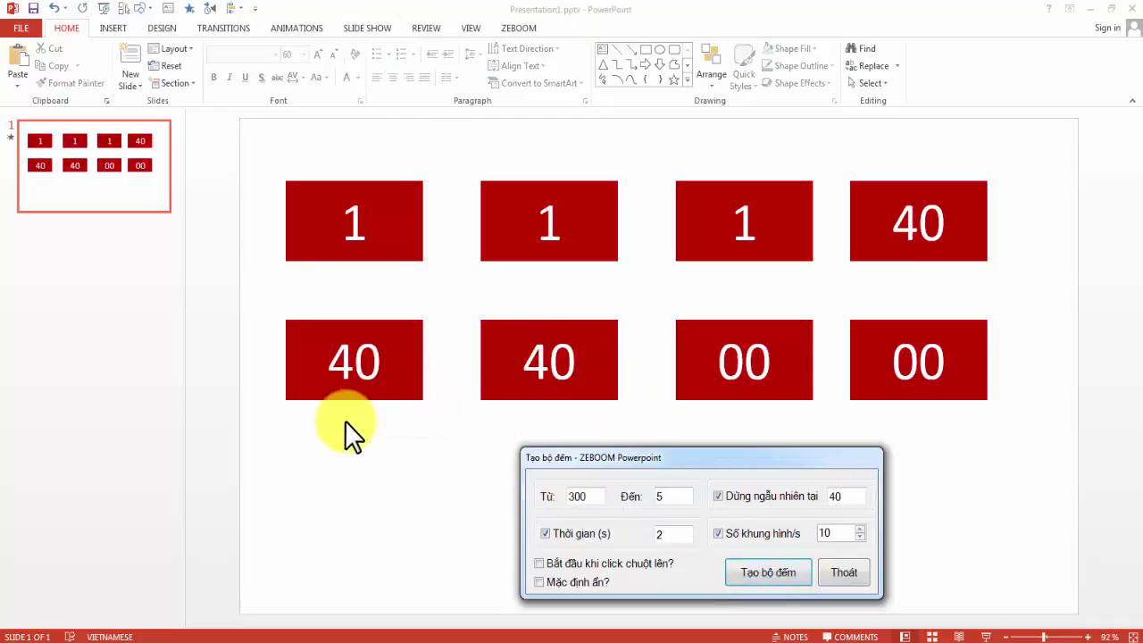
pyautogui.click(298, 411)
# Step: Check the first two bottom-row counters and preview the slide's counter animations
pyautogui.click(373, 389)
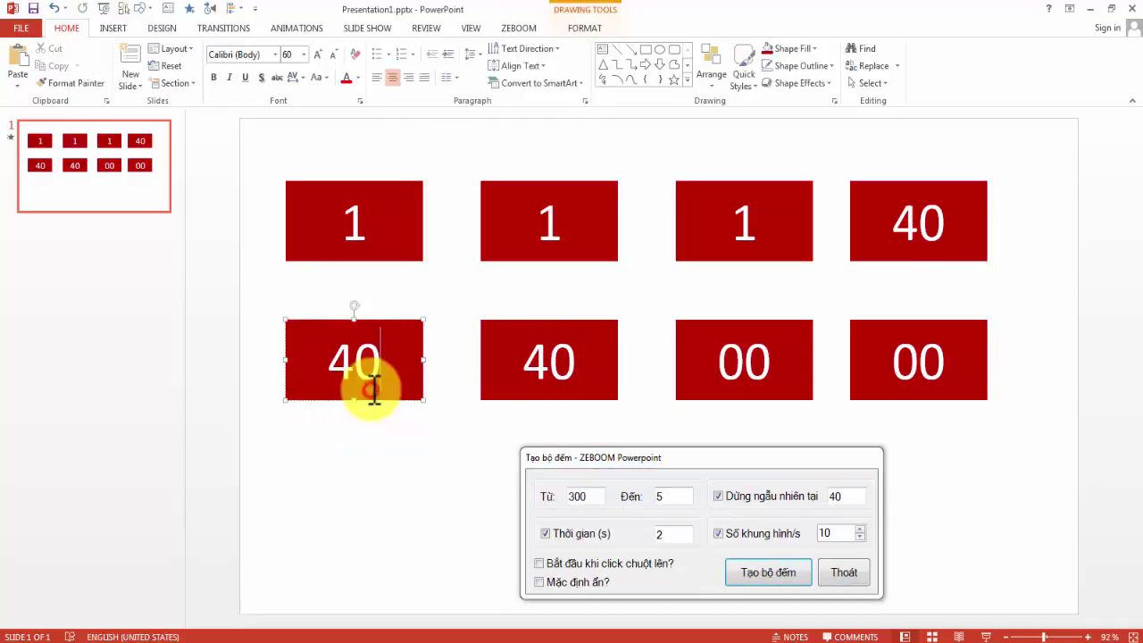
pyautogui.click(504, 395)
pyautogui.click(407, 376)
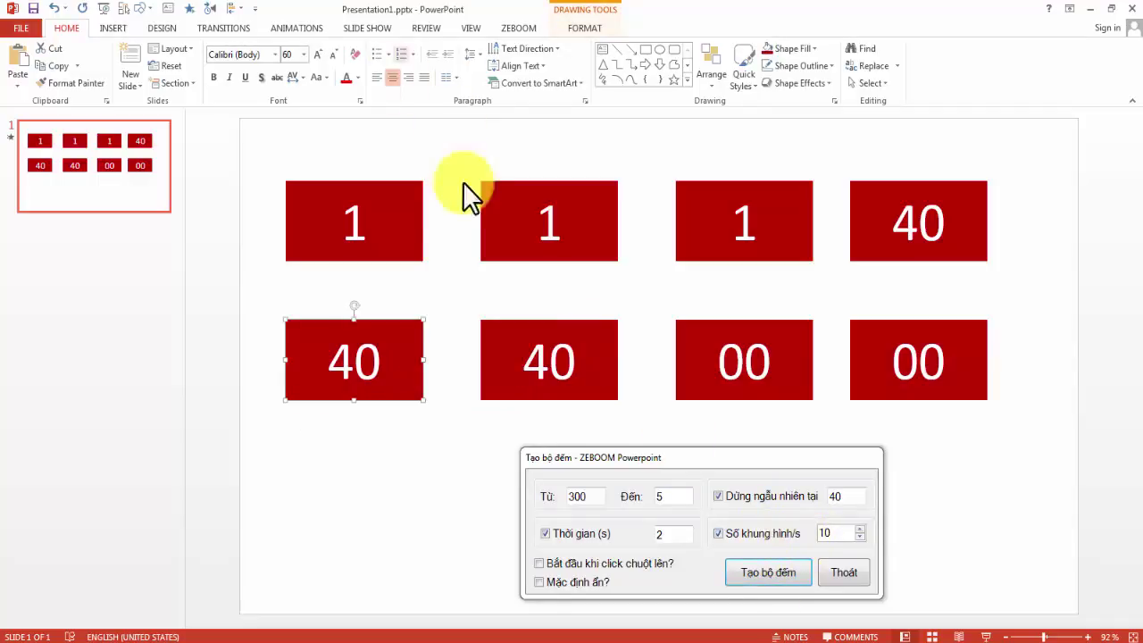
pyautogui.click(573, 340)
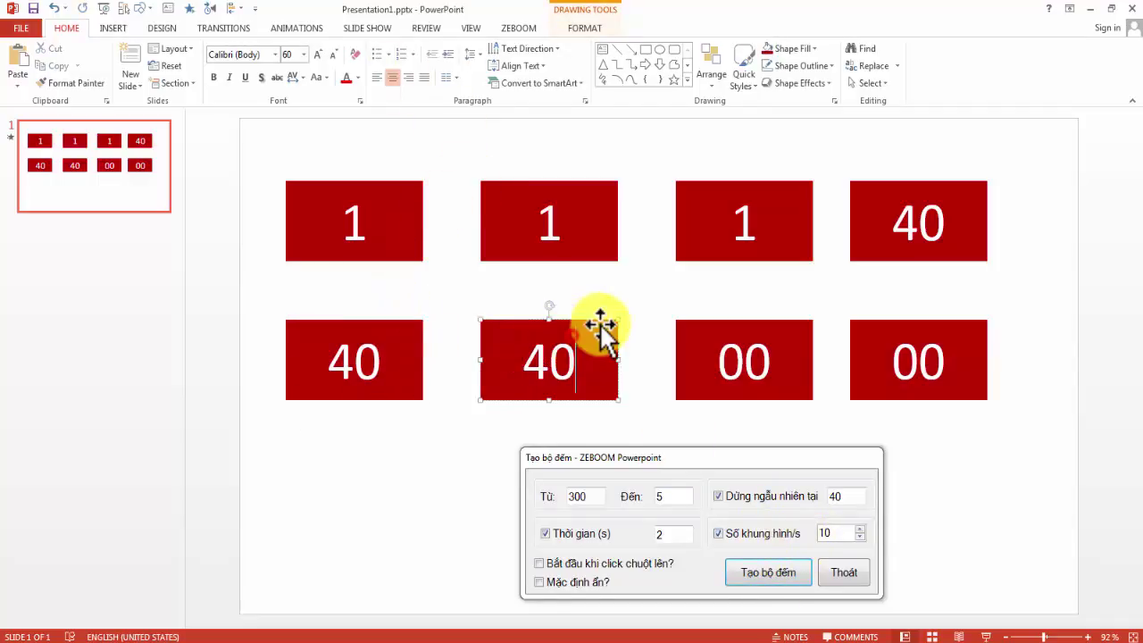
pyautogui.click(190, 9)
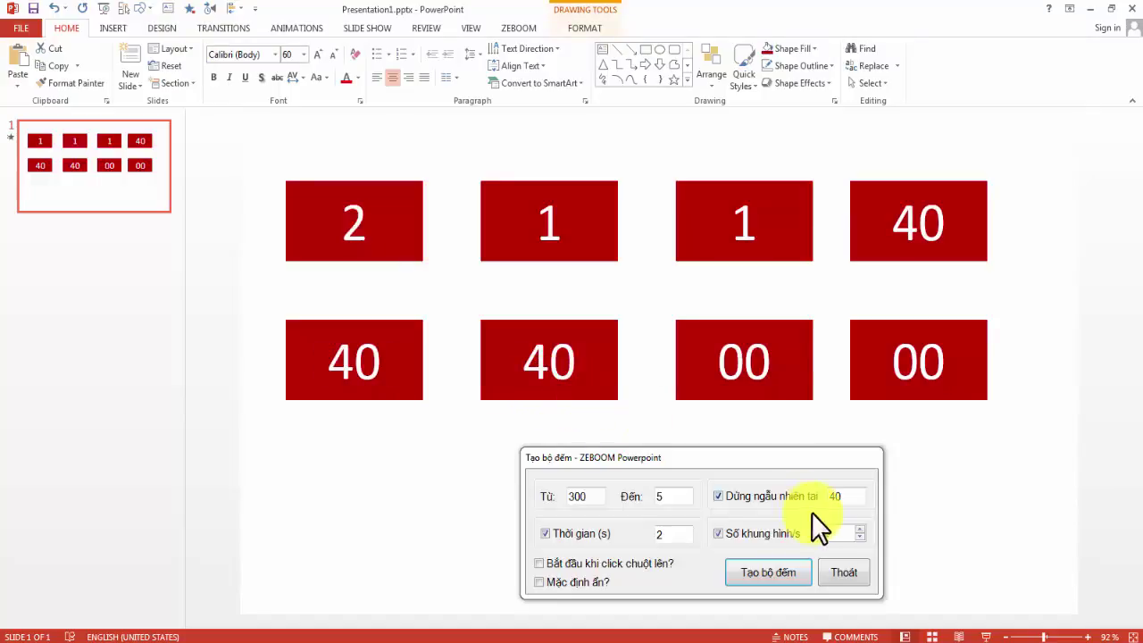
# Step: Make the third bottom box a counter ending at 5 with a duration of 2
pyautogui.click(704, 391)
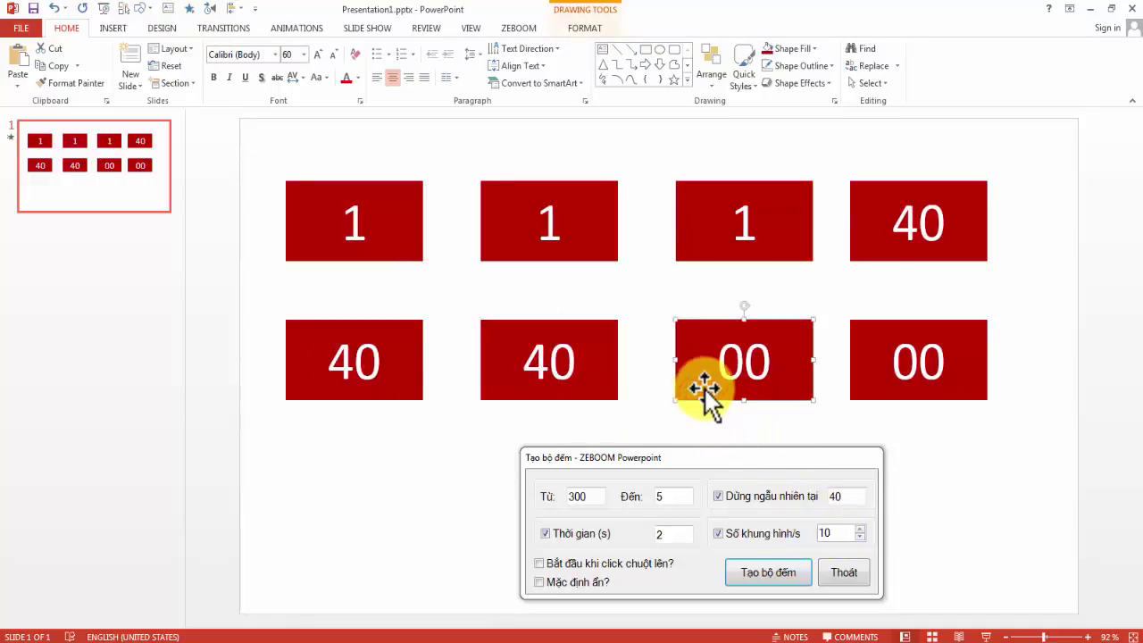
pyautogui.write('5')
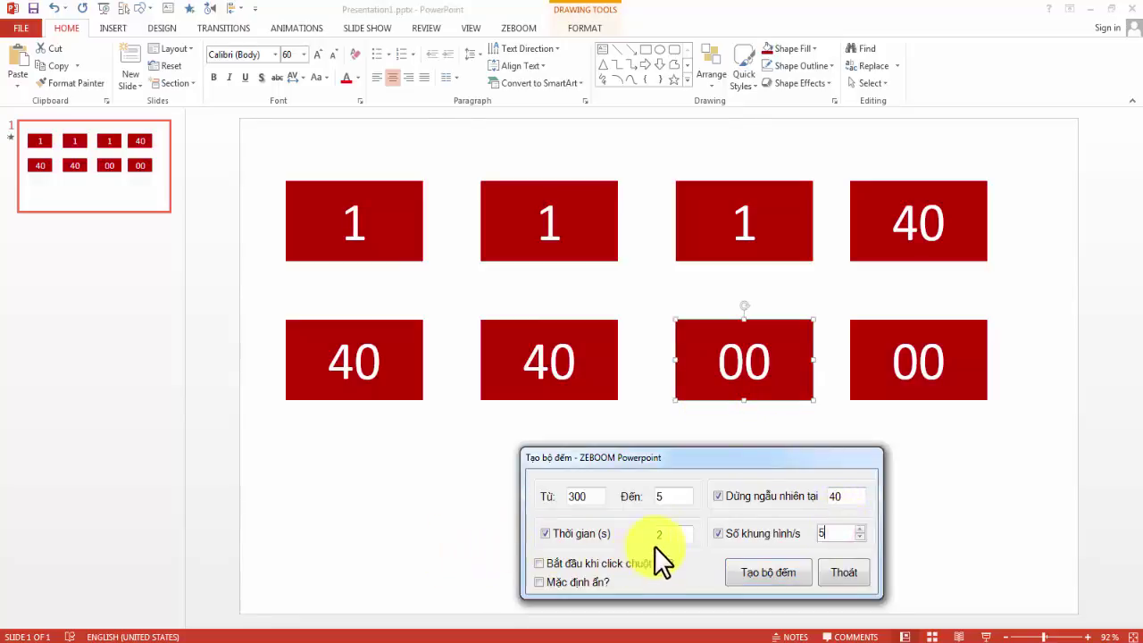
pyautogui.doubleClick(673, 536)
pyautogui.write('3')
pyautogui.doubleClick(671, 535)
pyautogui.write('2')
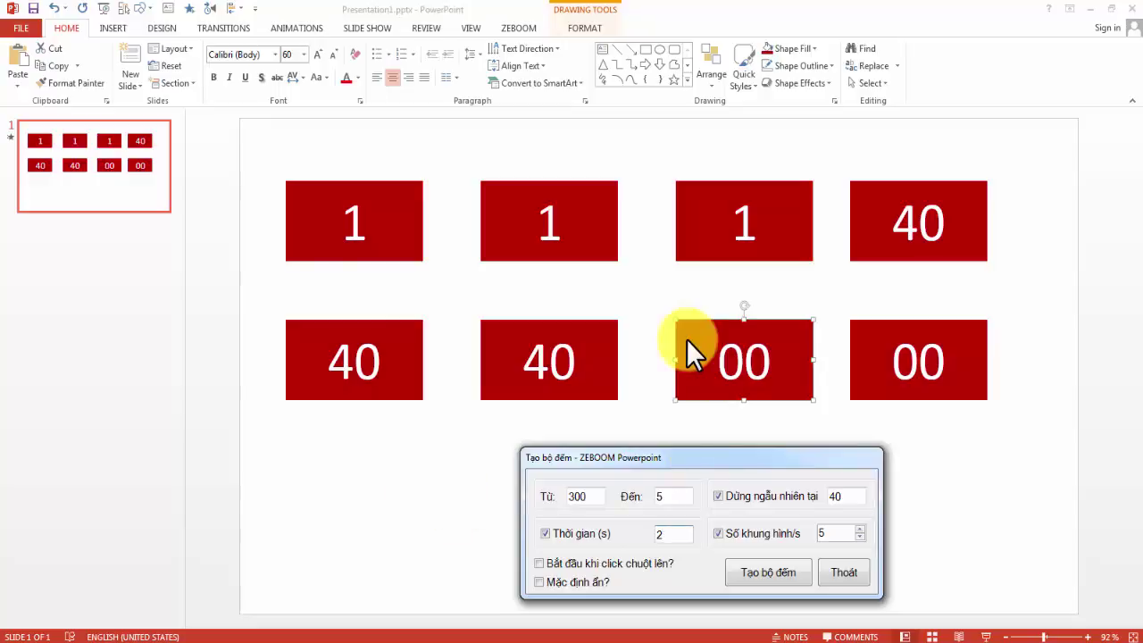
pyautogui.click(769, 567)
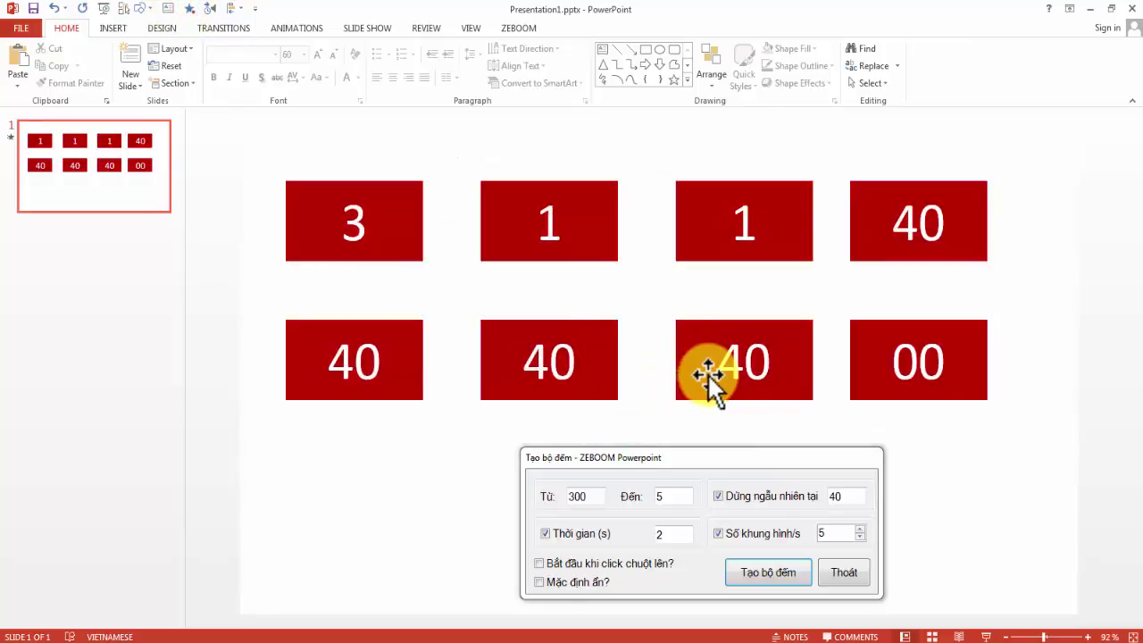
# Step: Insert a new slide 2 after slide 1 and delete its placeholders
pyautogui.moveTo(661, 461); pyautogui.dragTo(237, 339)
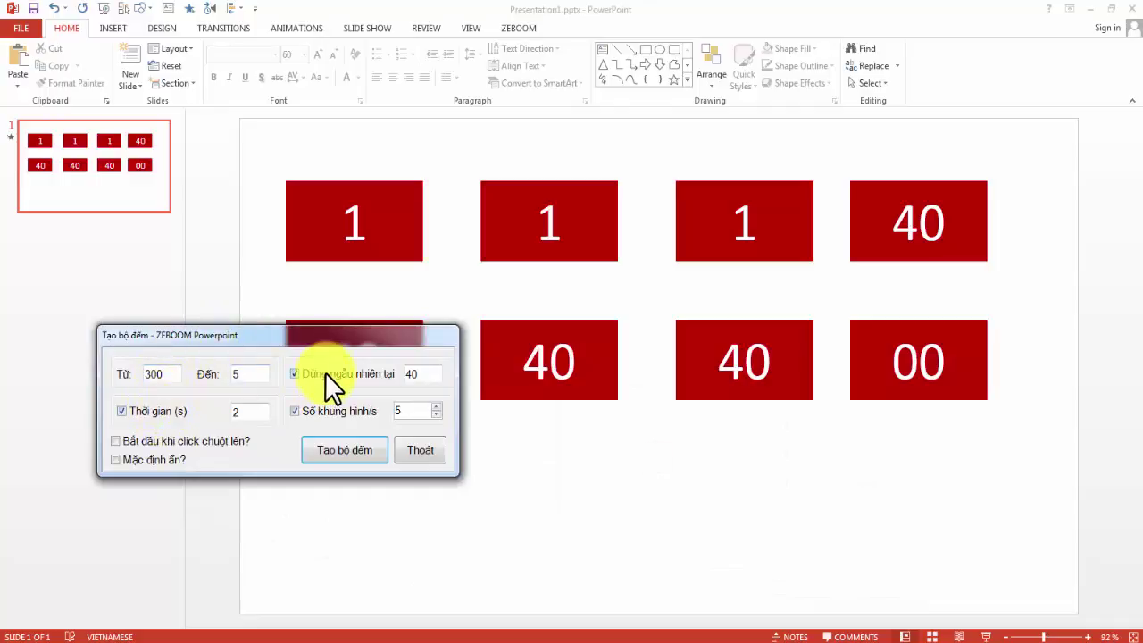
pyautogui.click(103, 177)
pyautogui.click(89, 178)
pyautogui.press('Return')
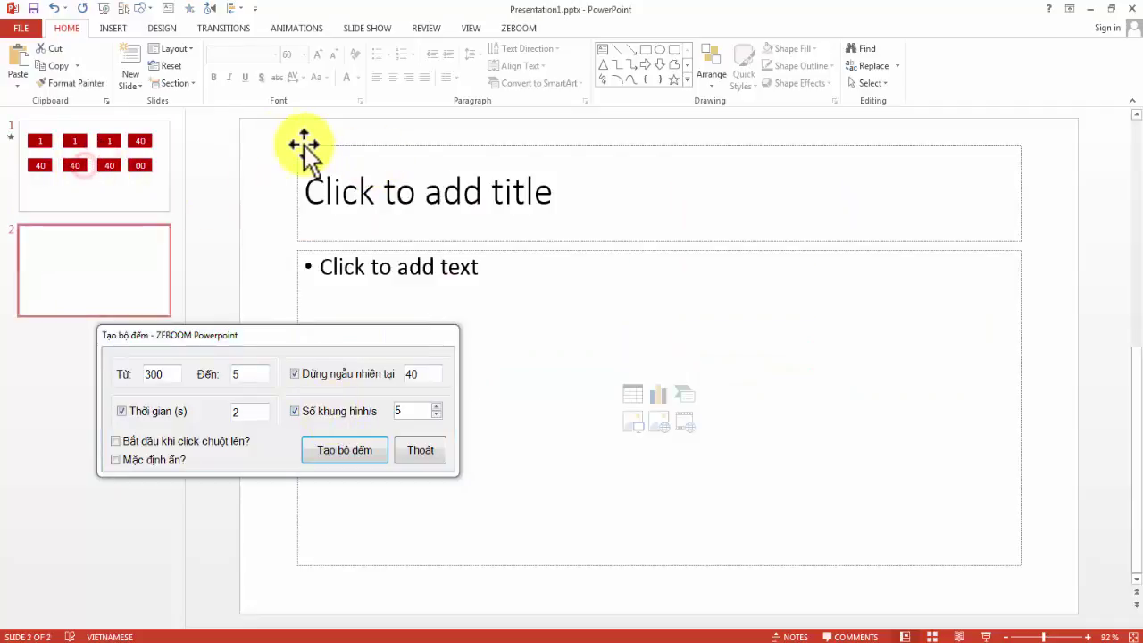
pyautogui.moveTo(255, 125); pyautogui.dragTo(1020, 574)
pyautogui.press('Delete')
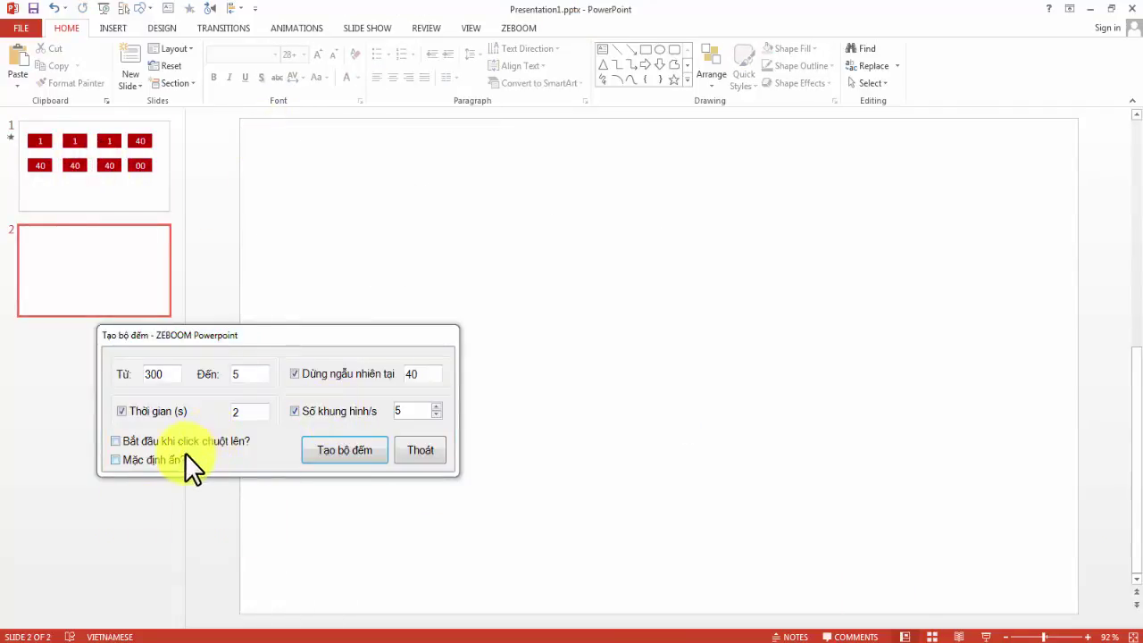
# Step: Draw a rectangle mid-slide and place a duplicate copy just to its right
pyautogui.click(644, 50)
pyautogui.moveTo(416, 242); pyautogui.dragTo(612, 366)
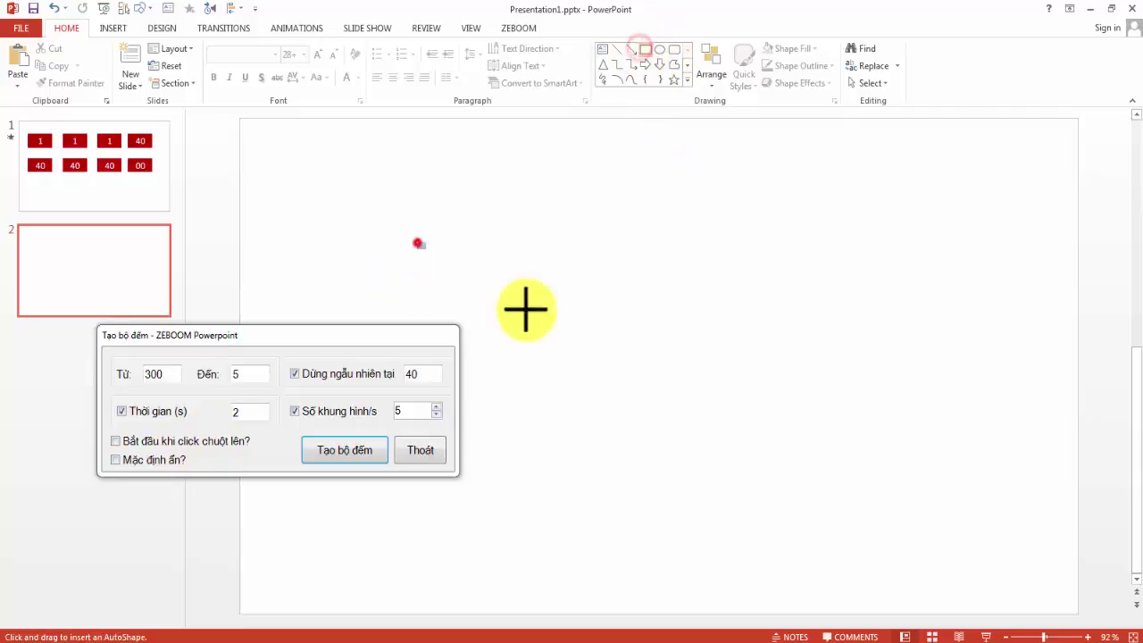
pyautogui.moveTo(553, 320); pyautogui.dragTo(781, 319)
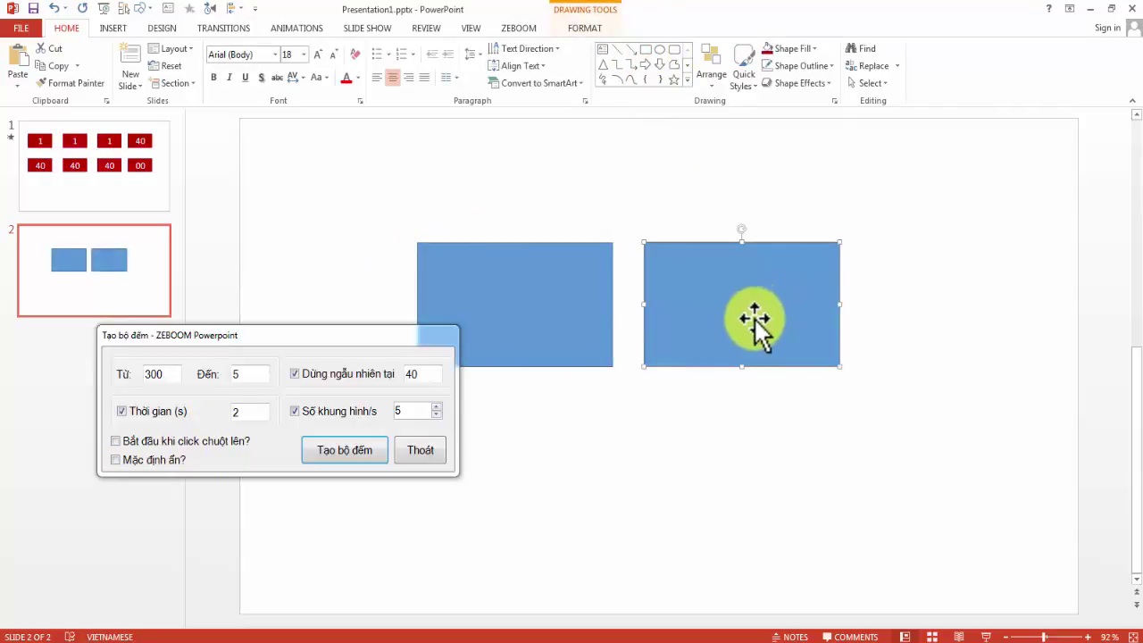
pyautogui.moveTo(754, 318); pyautogui.dragTo(769, 319)
pyautogui.click(526, 301)
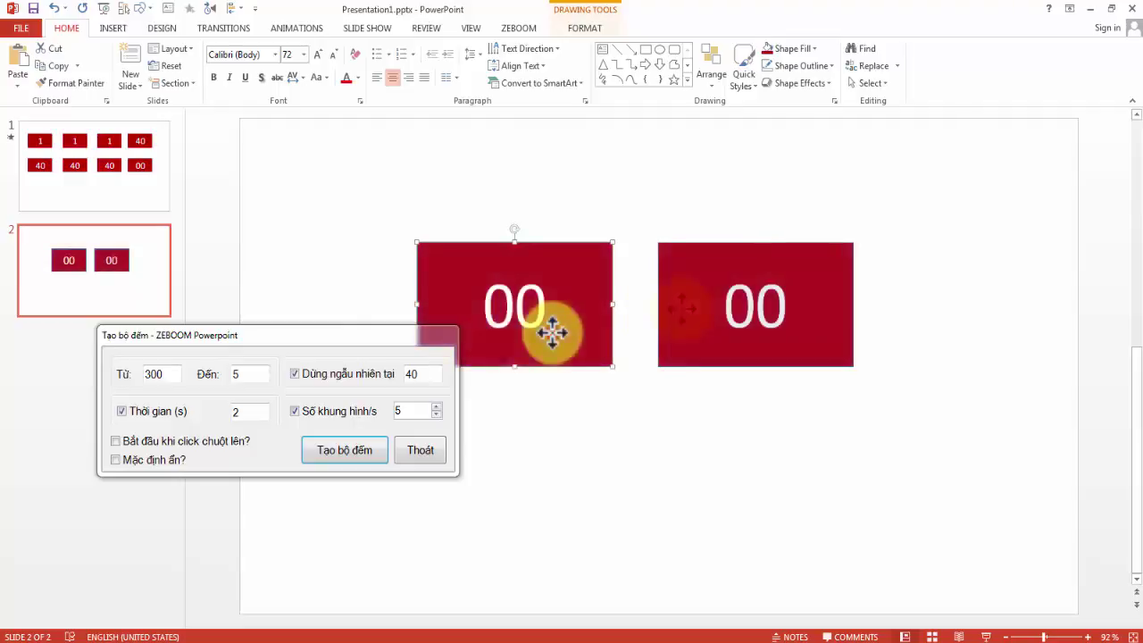
pyautogui.moveTo(376, 345); pyautogui.dragTo(376, 398)
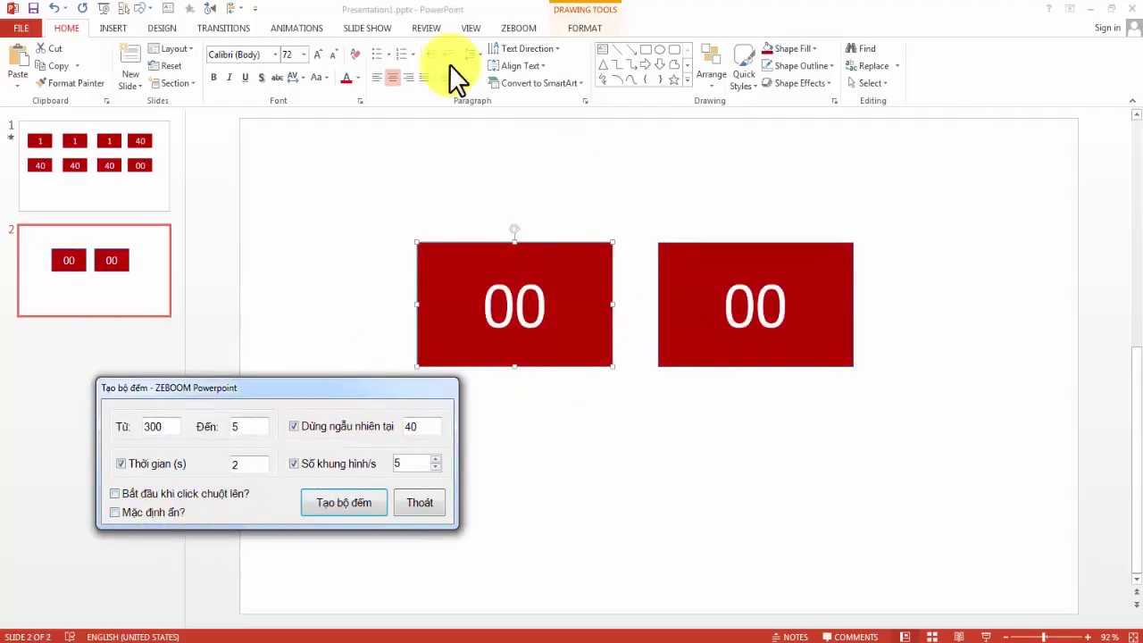
pyautogui.click(523, 179)
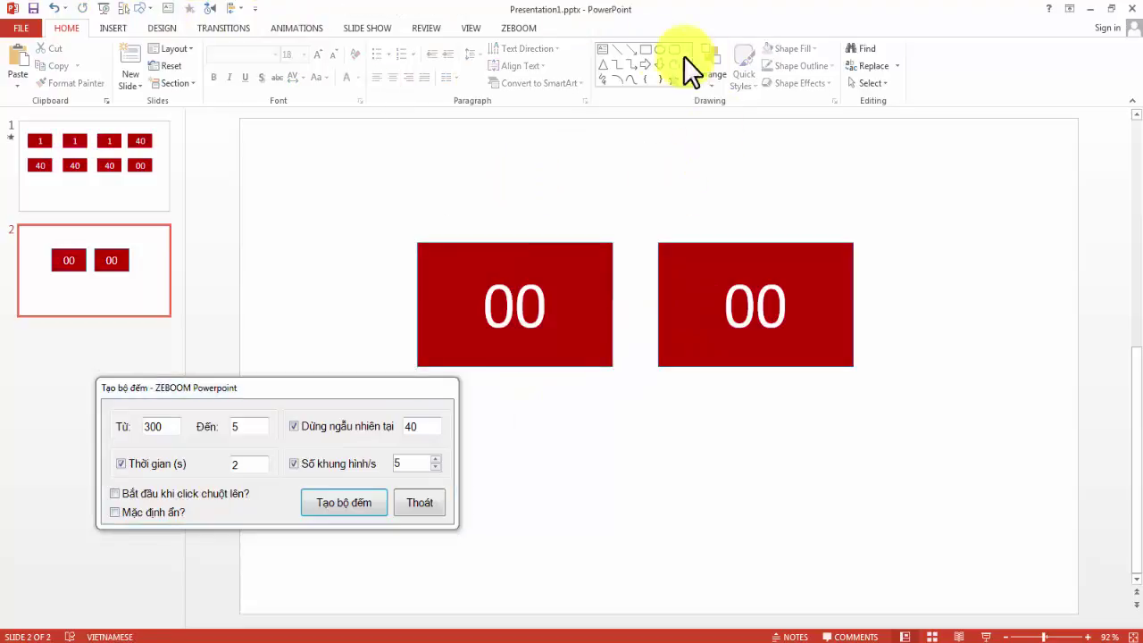
# Step: Add a 'Mặc định ẩn' text box over the left box and a 'Không Mặc định ẩn' copy over the right
pyautogui.click(603, 49)
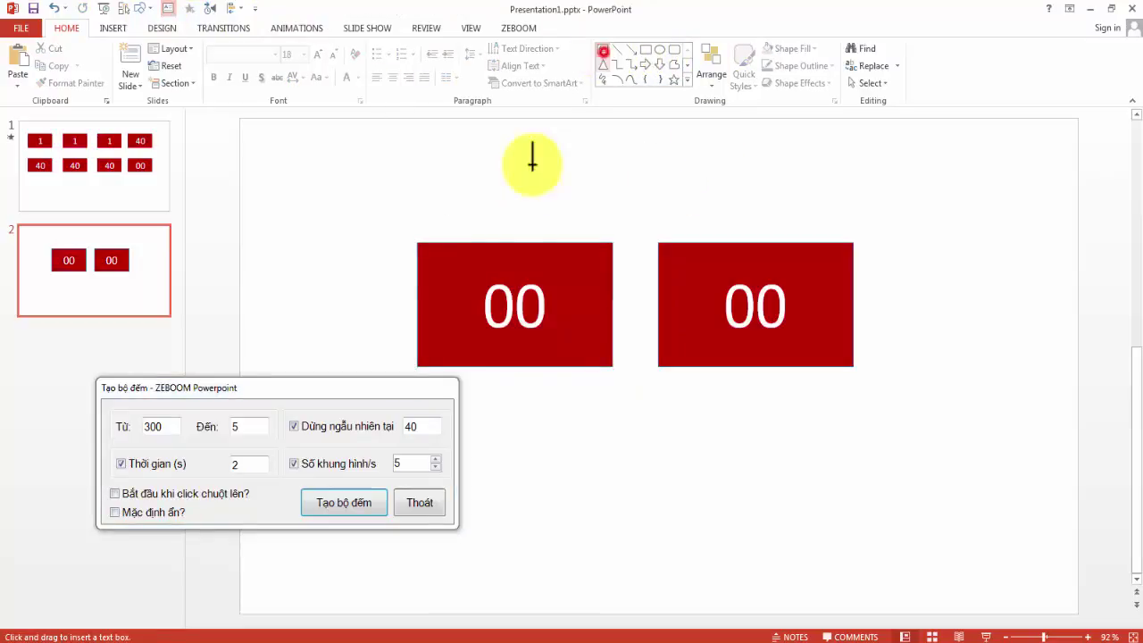
pyautogui.click(446, 193)
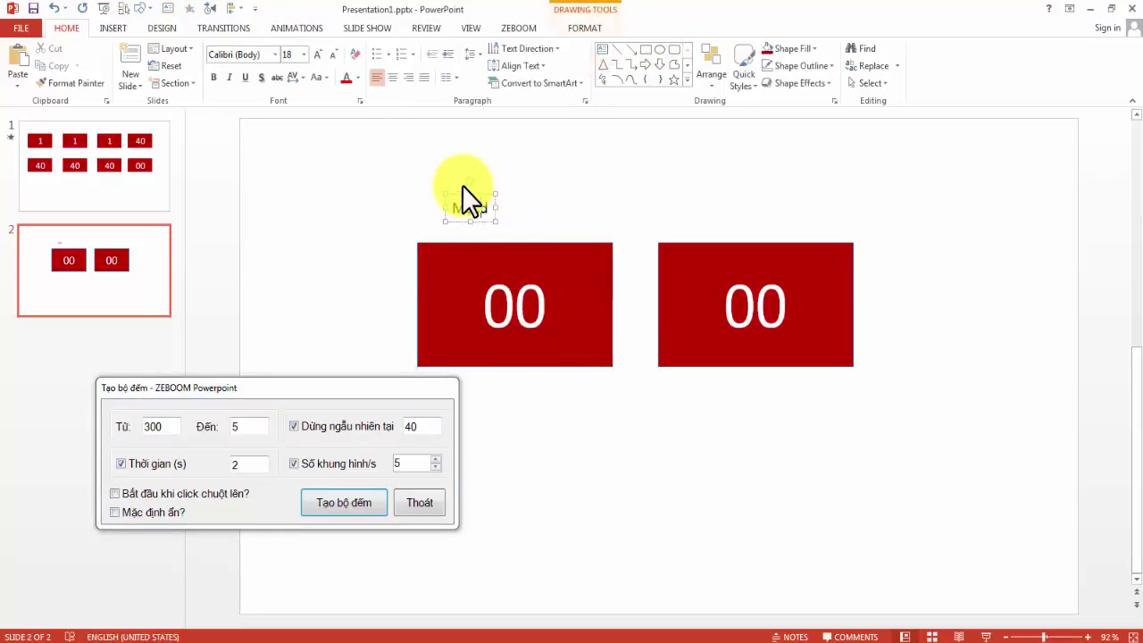
pyautogui.write('định ẩn')
pyautogui.moveTo(511, 200); pyautogui.dragTo(779, 230)
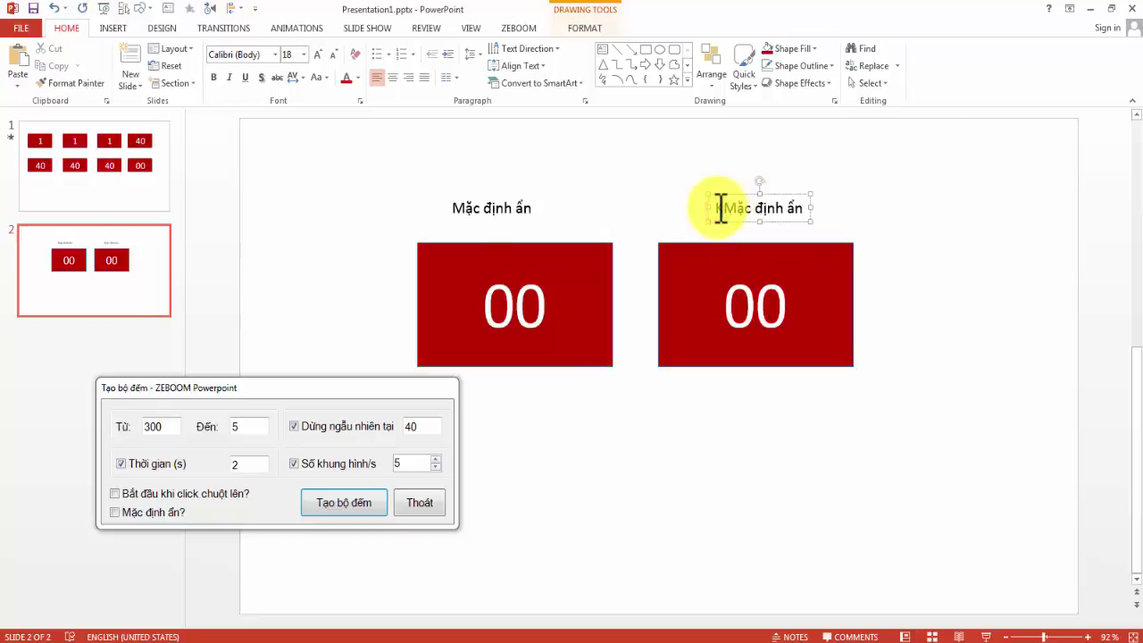
pyautogui.write('hông')
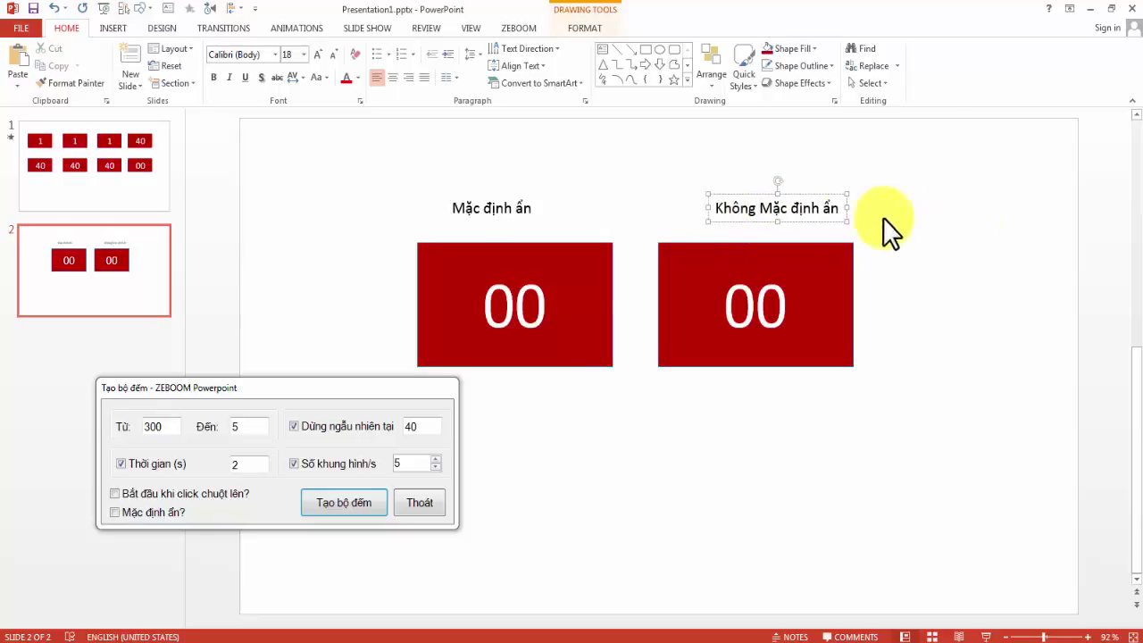
pyautogui.moveTo(811, 222); pyautogui.dragTo(803, 222)
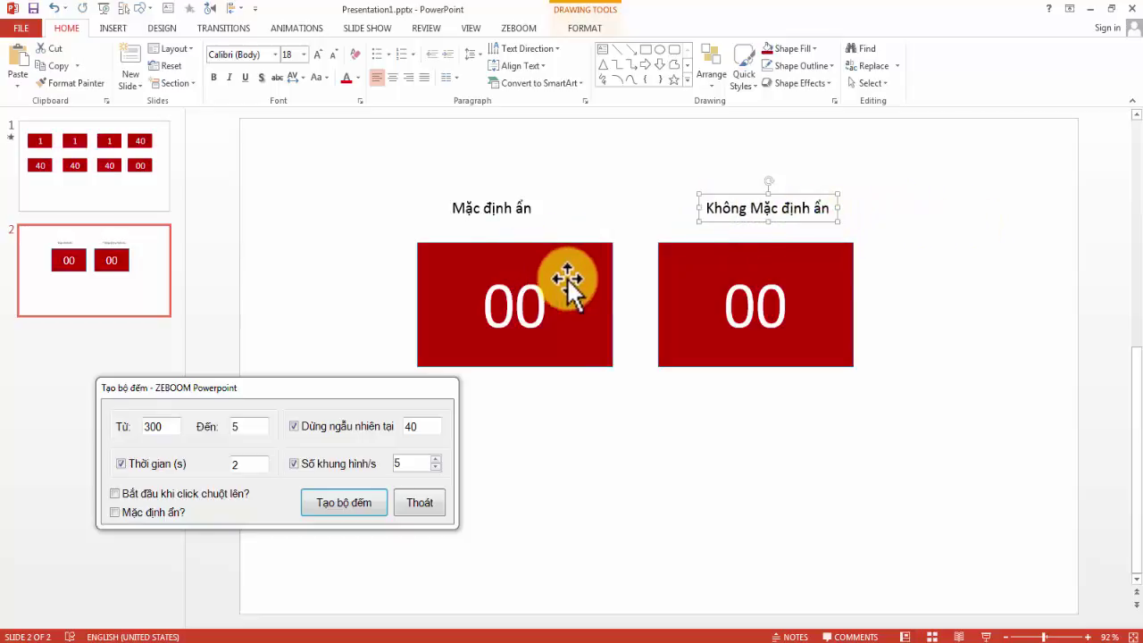
pyautogui.click(566, 277)
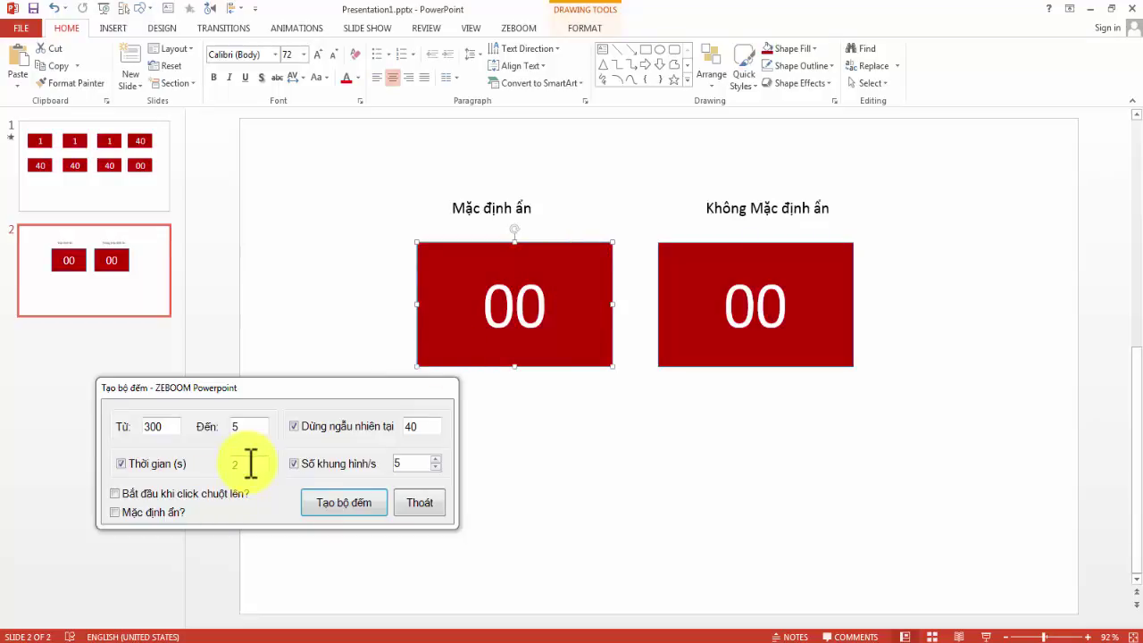
# Step: Create the left box's counter, starting on click and hidden by default
pyautogui.click(183, 492)
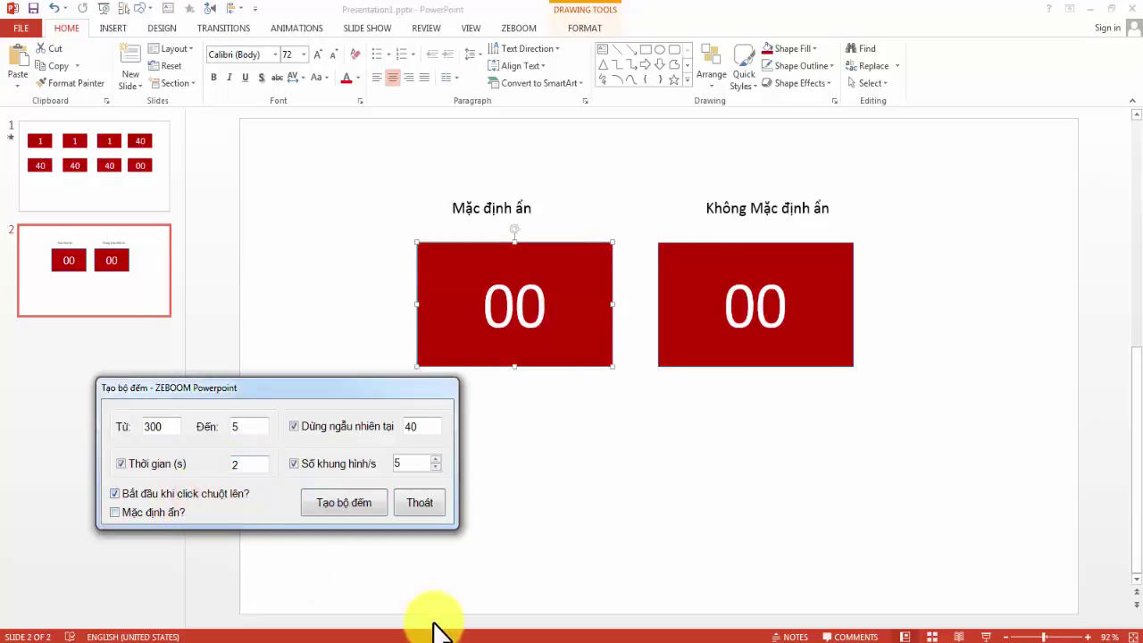
pyautogui.click(565, 348)
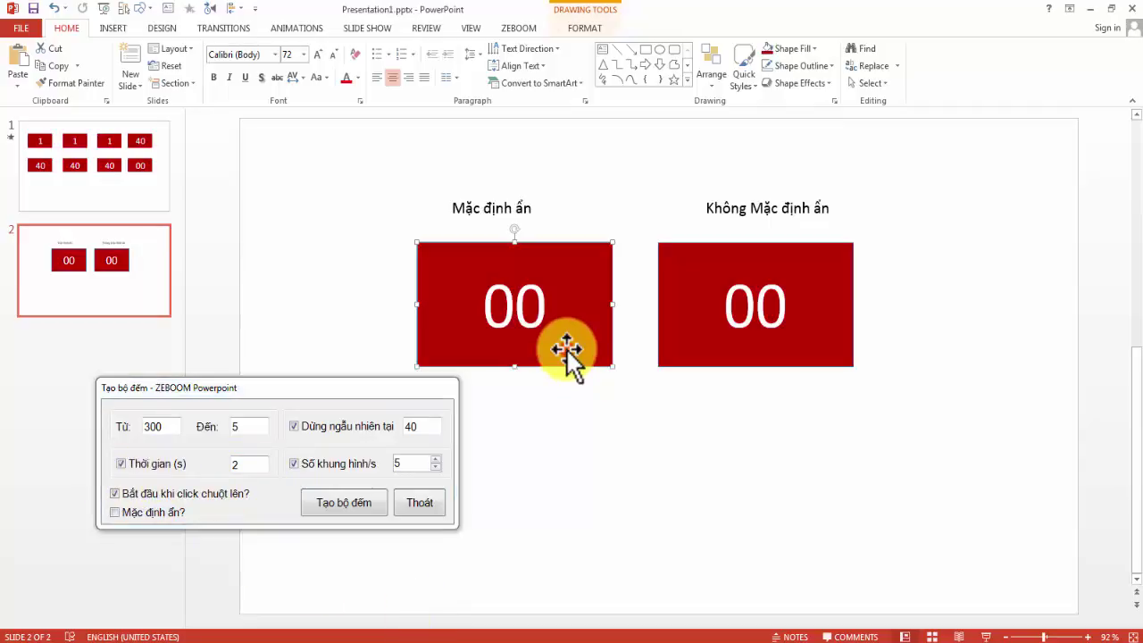
pyautogui.click(136, 512)
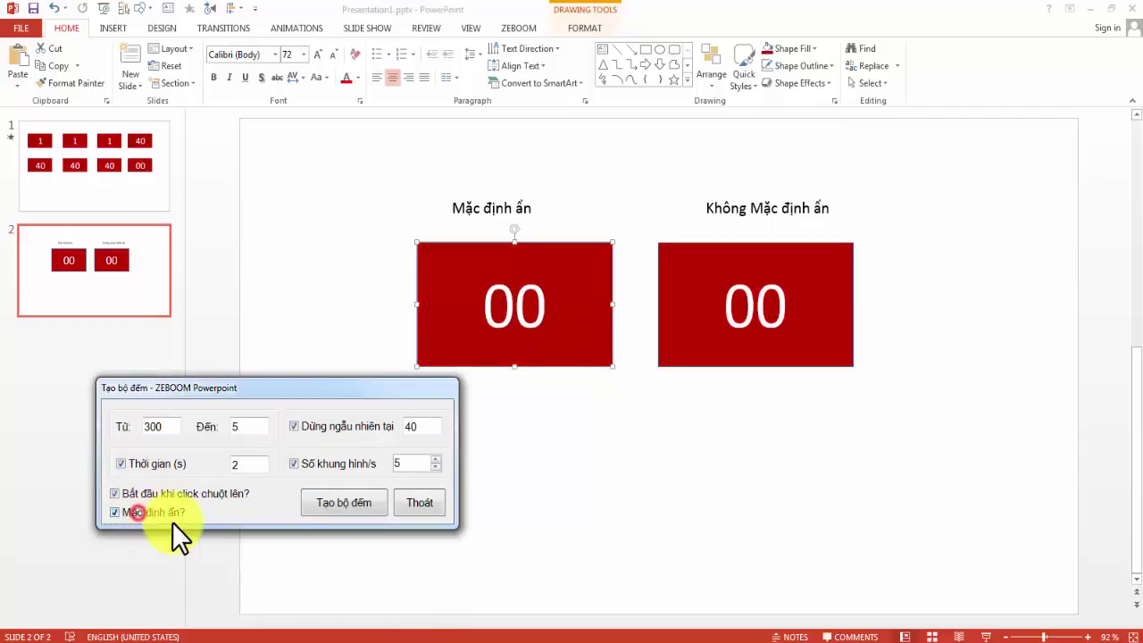
pyautogui.click(334, 500)
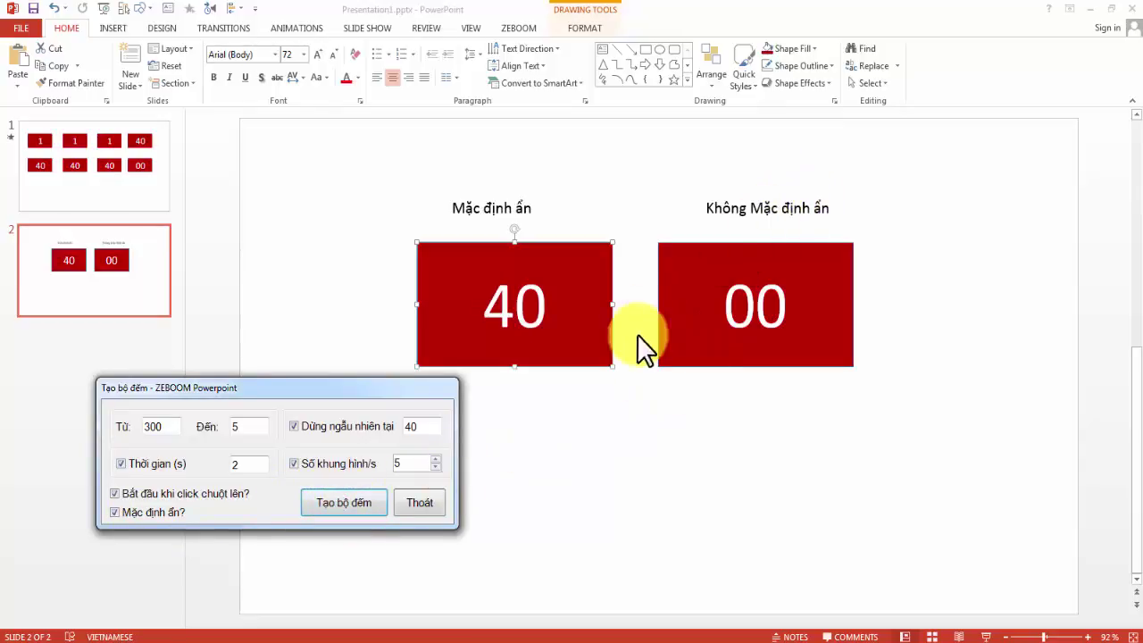
# Step: Create the right box's counter without hidden by default, then close the settings
pyautogui.click(690, 338)
pyautogui.click(696, 347)
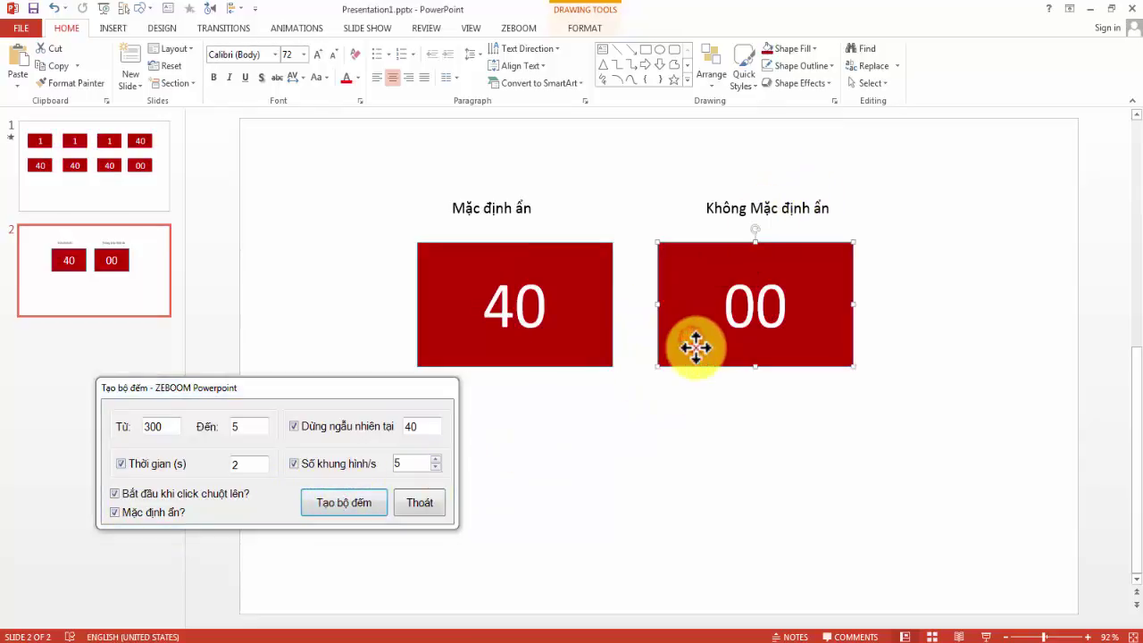
pyautogui.click(136, 511)
pyautogui.click(348, 500)
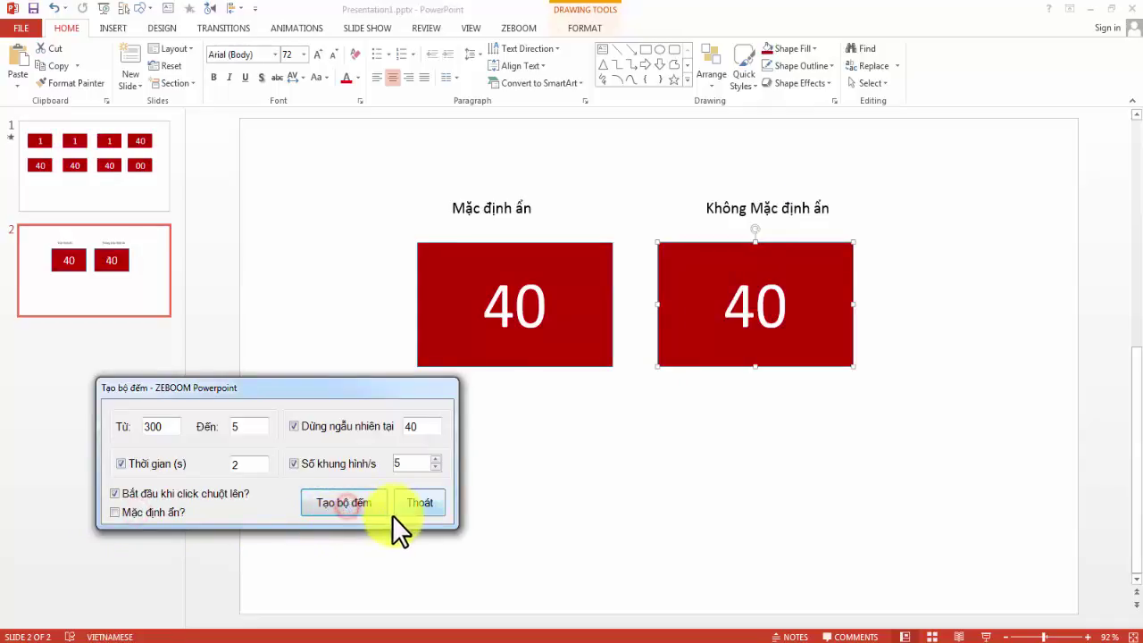
pyautogui.click(430, 504)
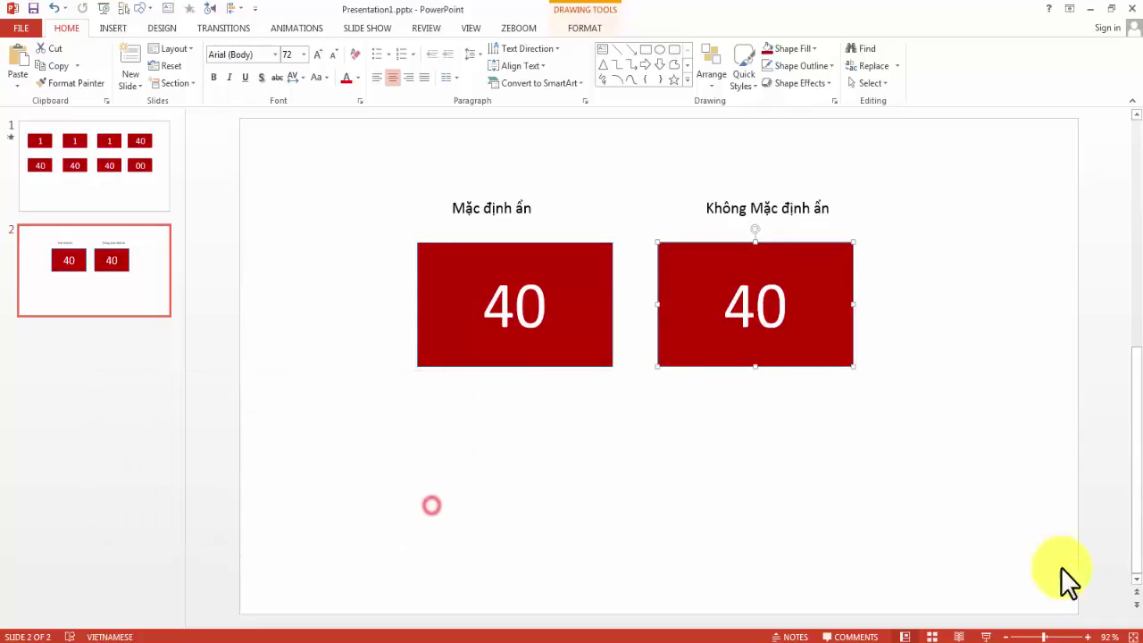
pyautogui.click(986, 636)
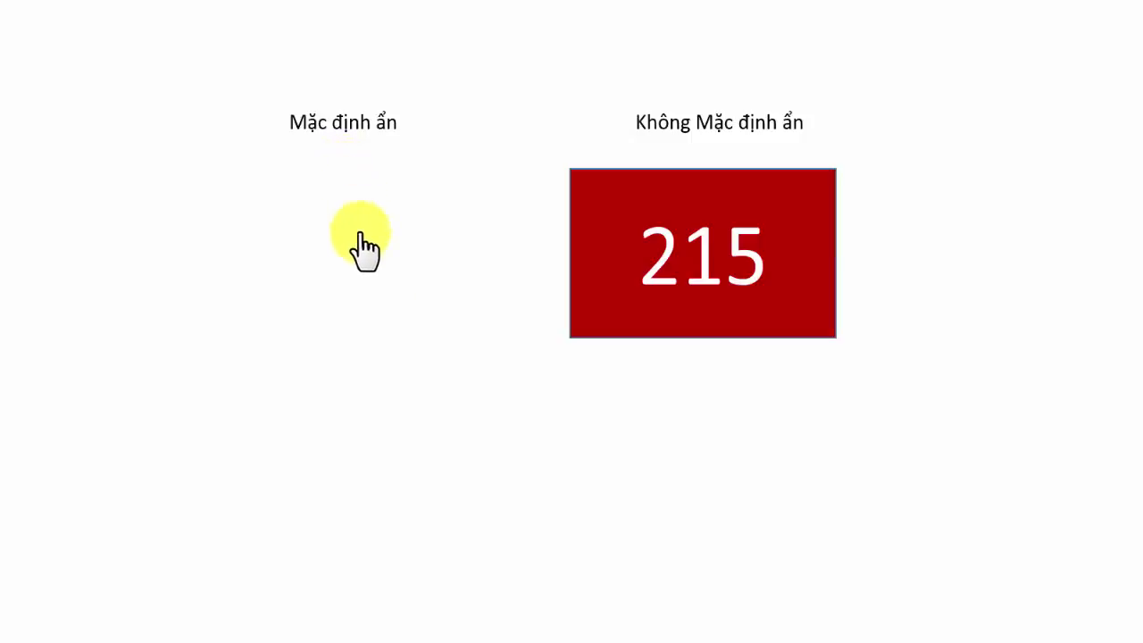
pyautogui.click(378, 298)
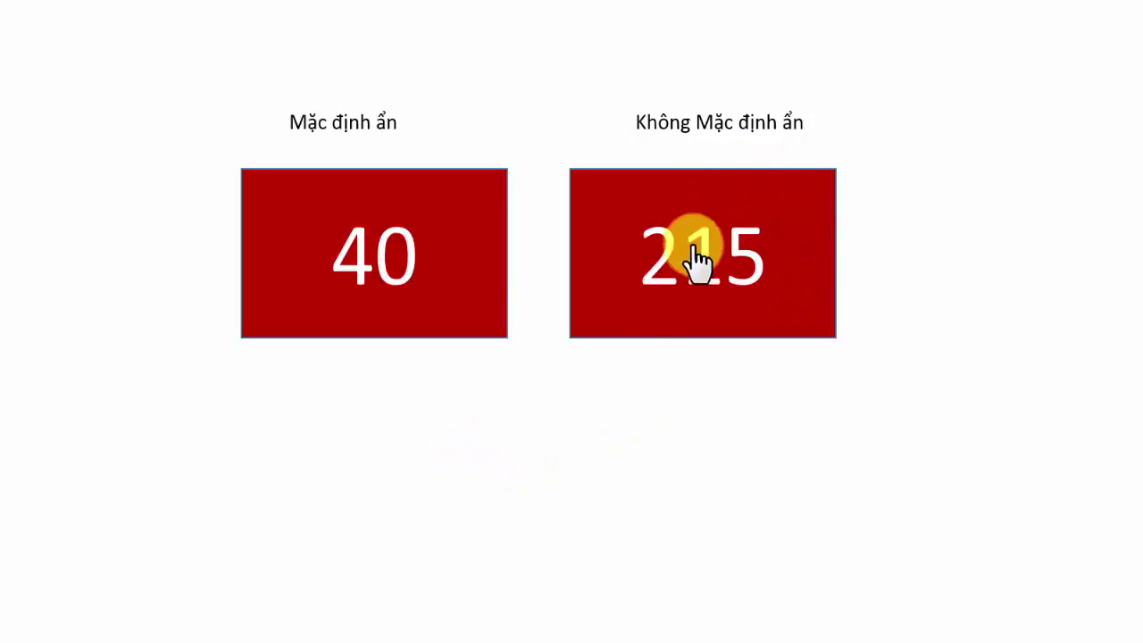
pyautogui.click(669, 286)
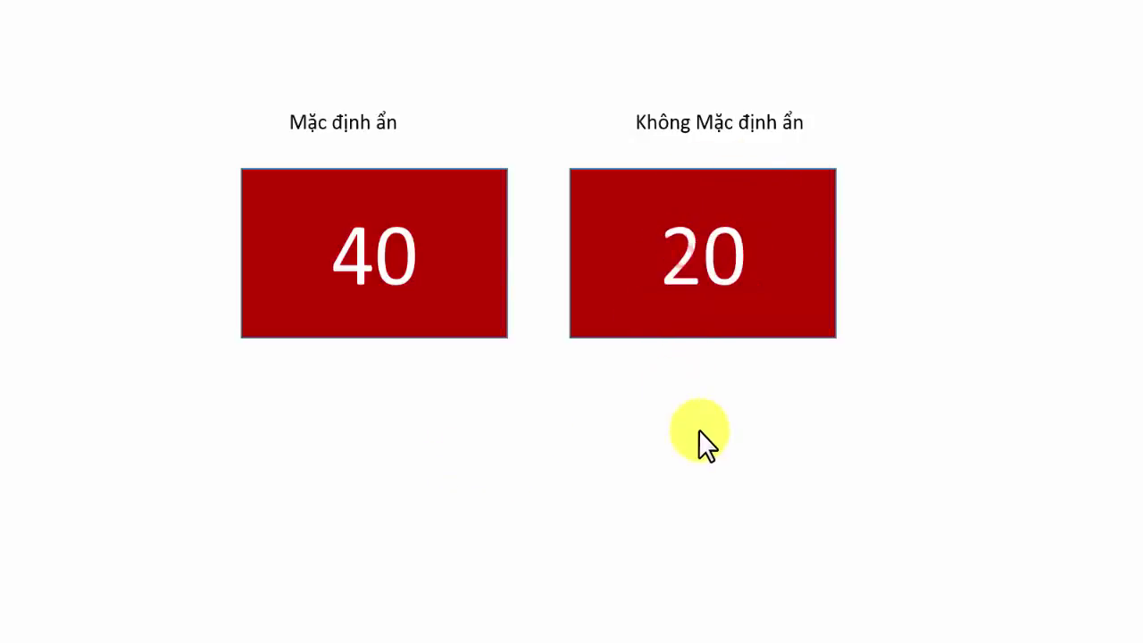
pyautogui.press('Escape')
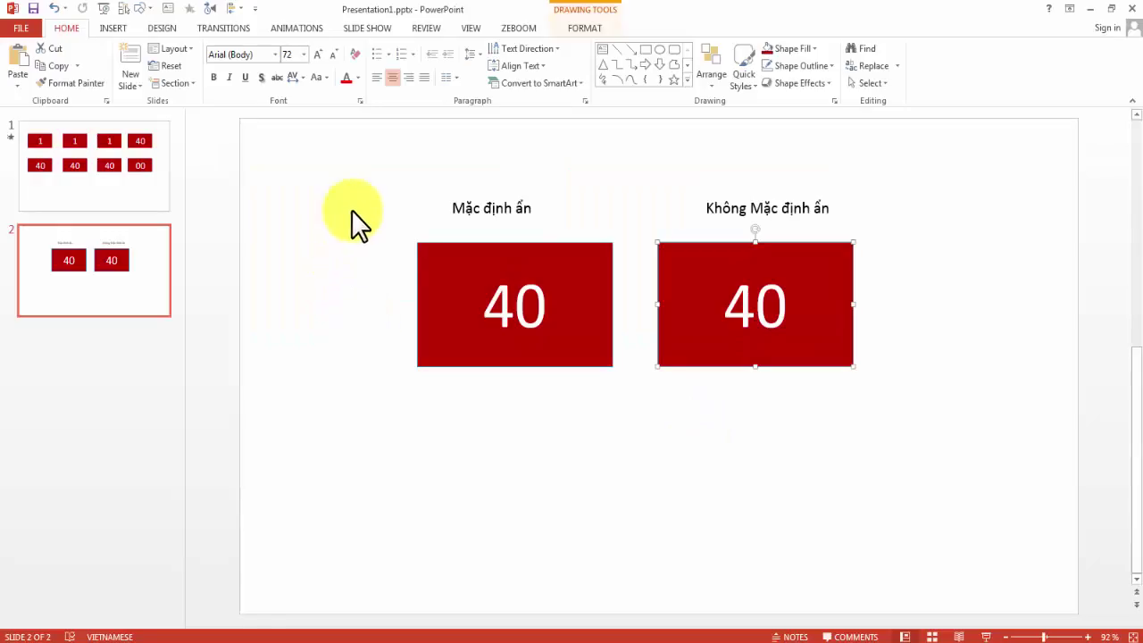
# Step: Reopen the ZEBOOM Tạo bộ đếm counter-creation dialog
pyautogui.click(517, 28)
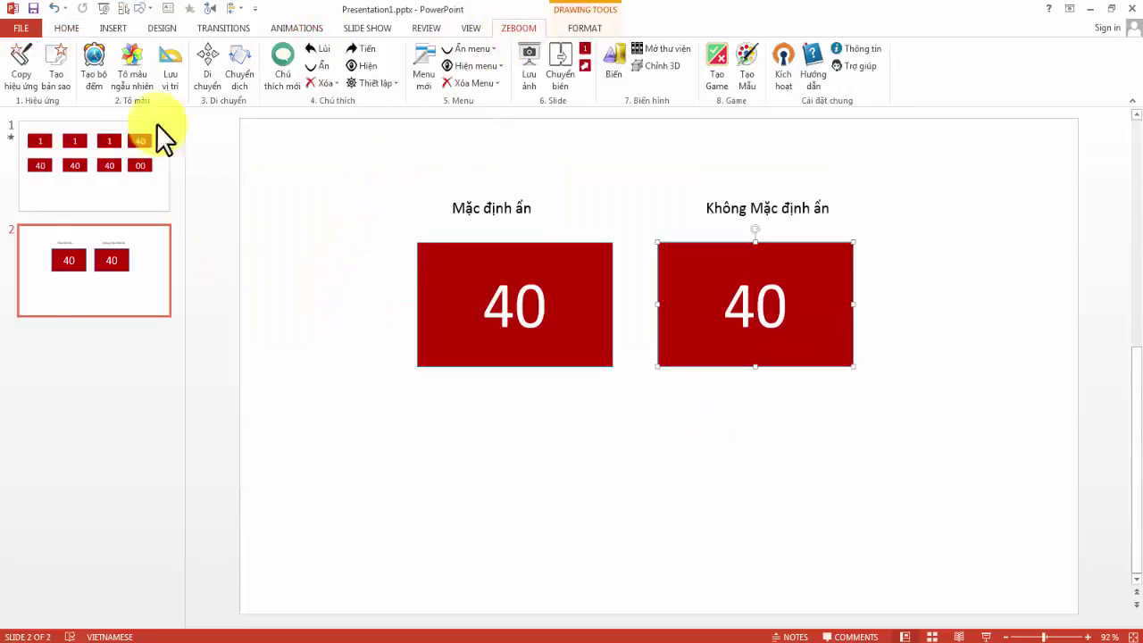
pyautogui.click(90, 59)
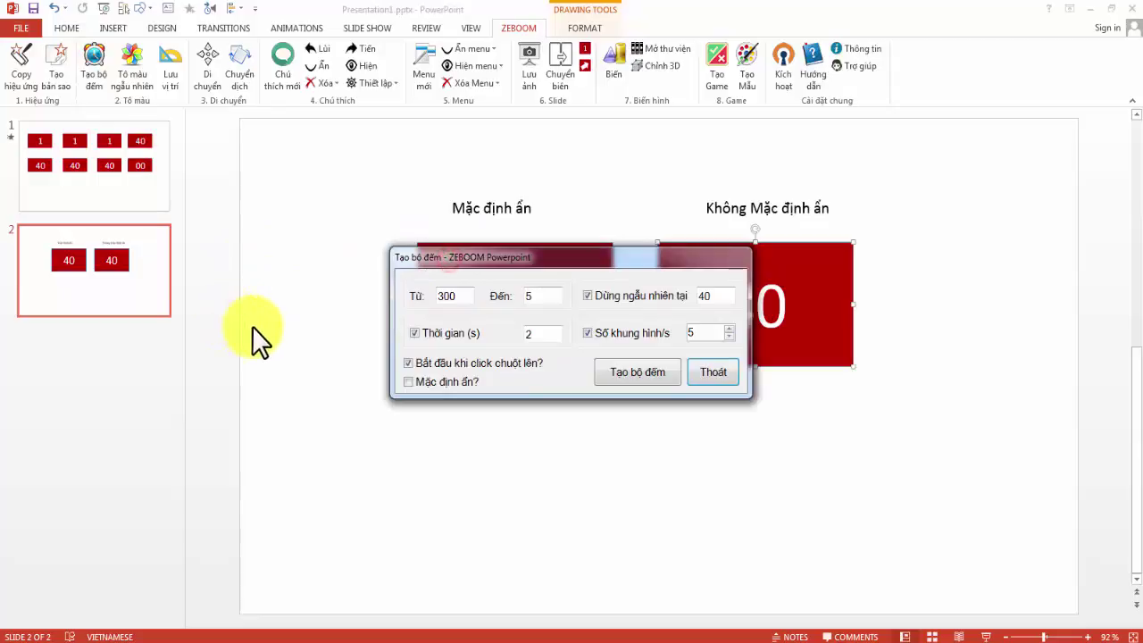